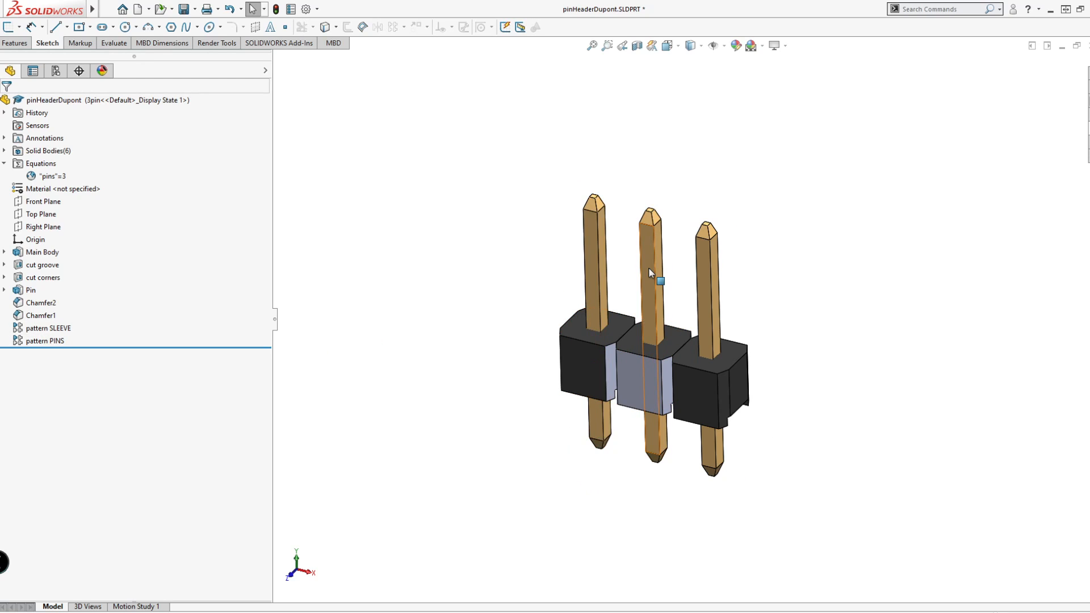
- Roll the model history back to just after the Main Body feature and view the plain block
scroll(648, 267, "down", 3)
left_click(142, 348)
left_click_drag(142, 348, 85, 256)
scroll(785, 397, "up", 2)
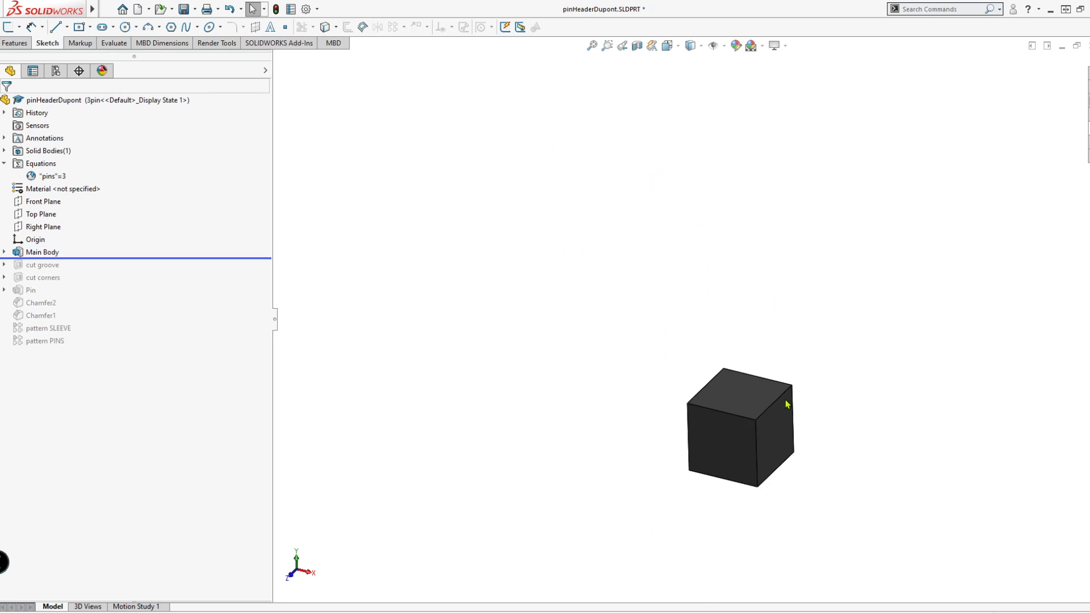
scroll(789, 404, "down", 3)
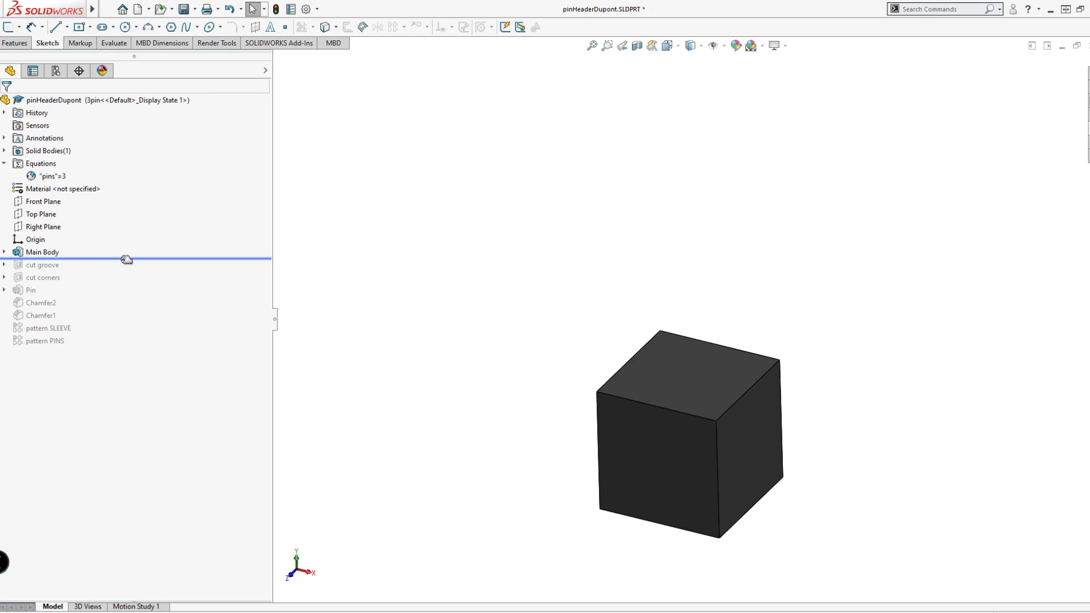
- Roll the history forward past the groove and corner cuts and the Pin feature, examining the shape at each stage
left_click_drag(129, 258, 122, 282)
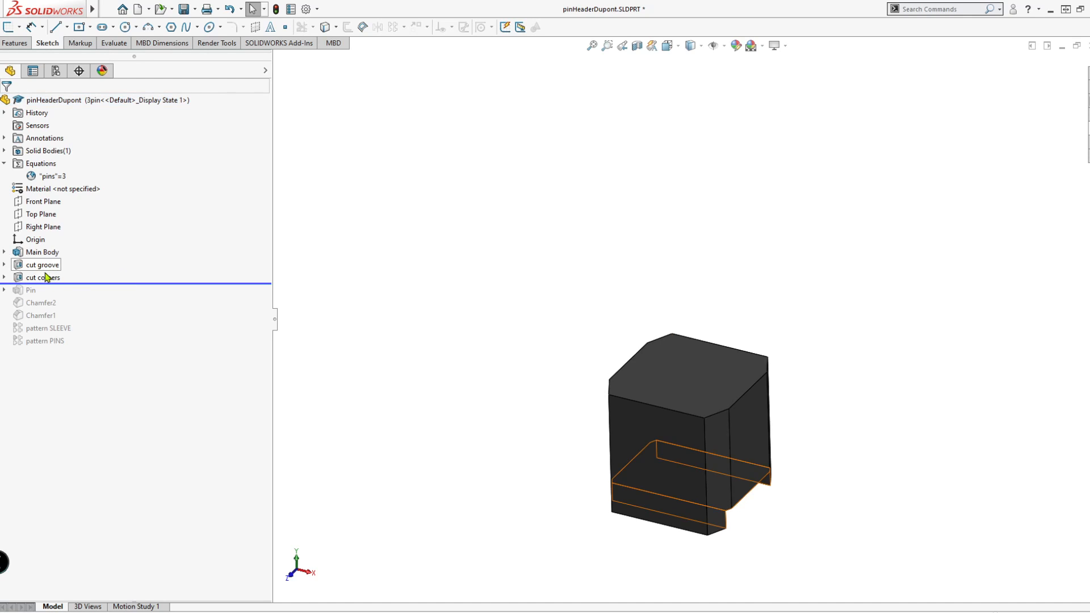
scroll(550, 380, "down", 3)
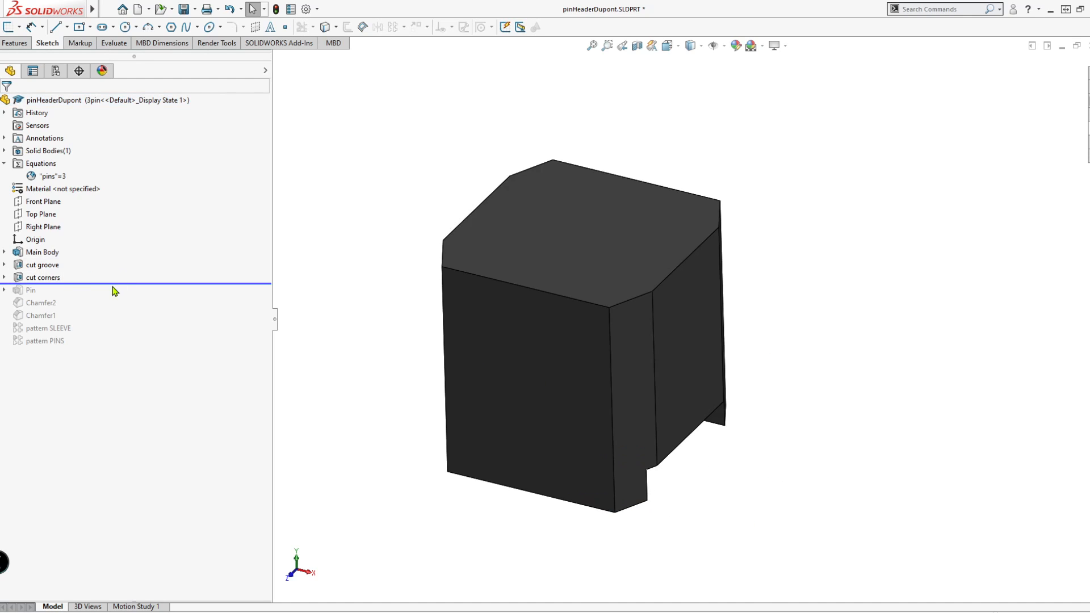
left_click_drag(115, 283, 119, 295)
scroll(785, 401, "up", 3)
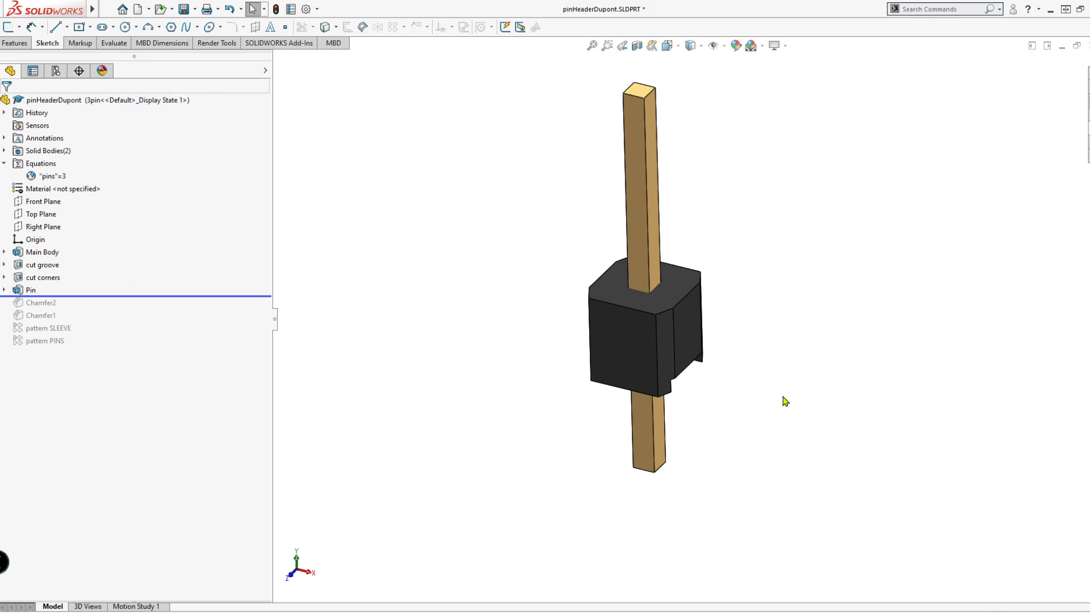
- Review the Pin extrusion's definition, including its merge result option, and close it without changes
right_click(22, 290)
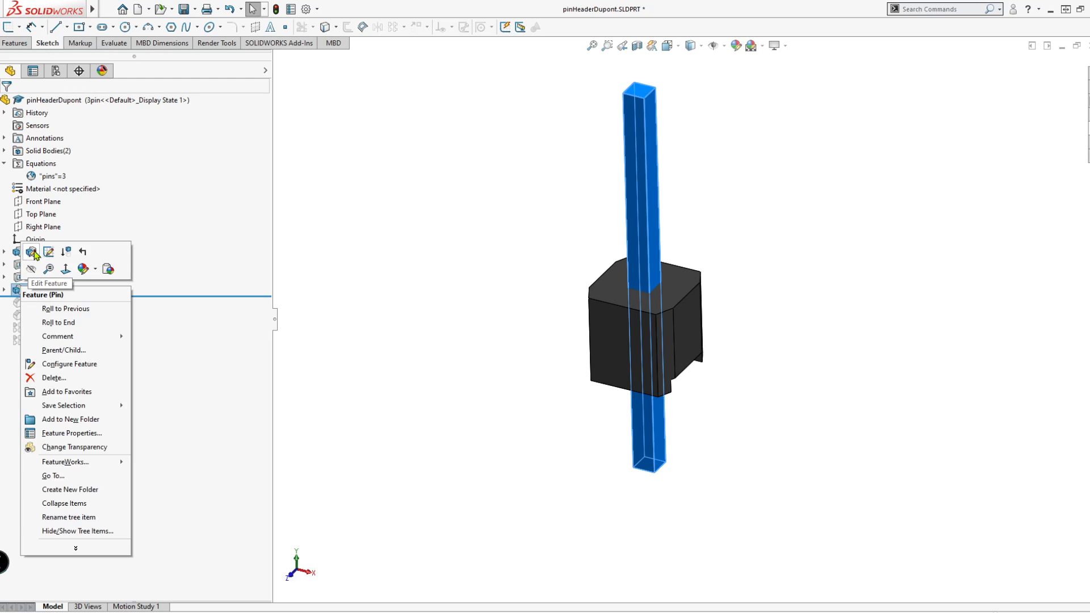
left_click(32, 252)
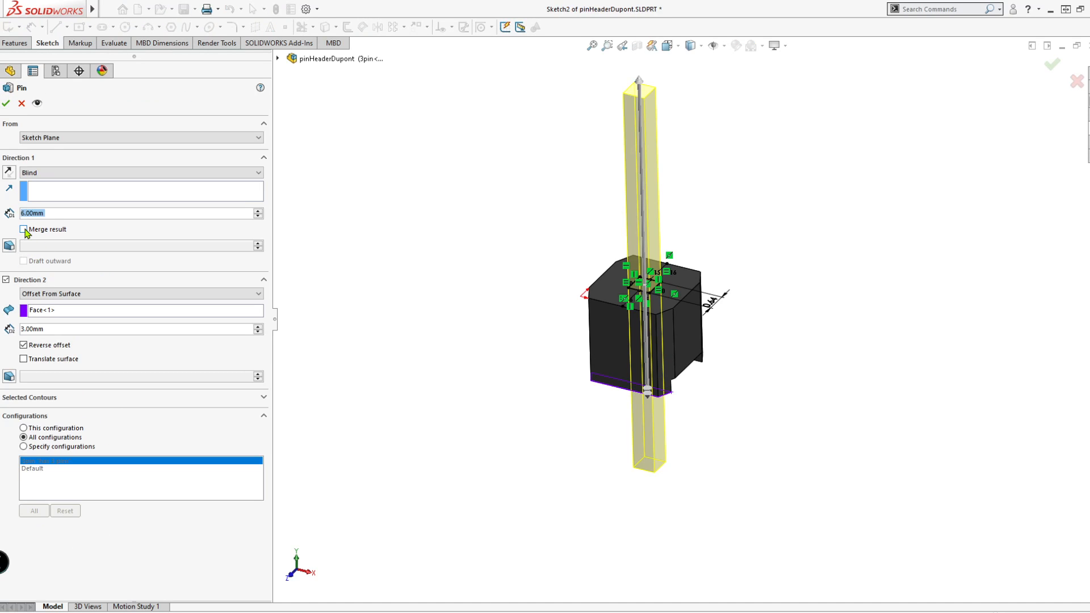
left_click(7, 103)
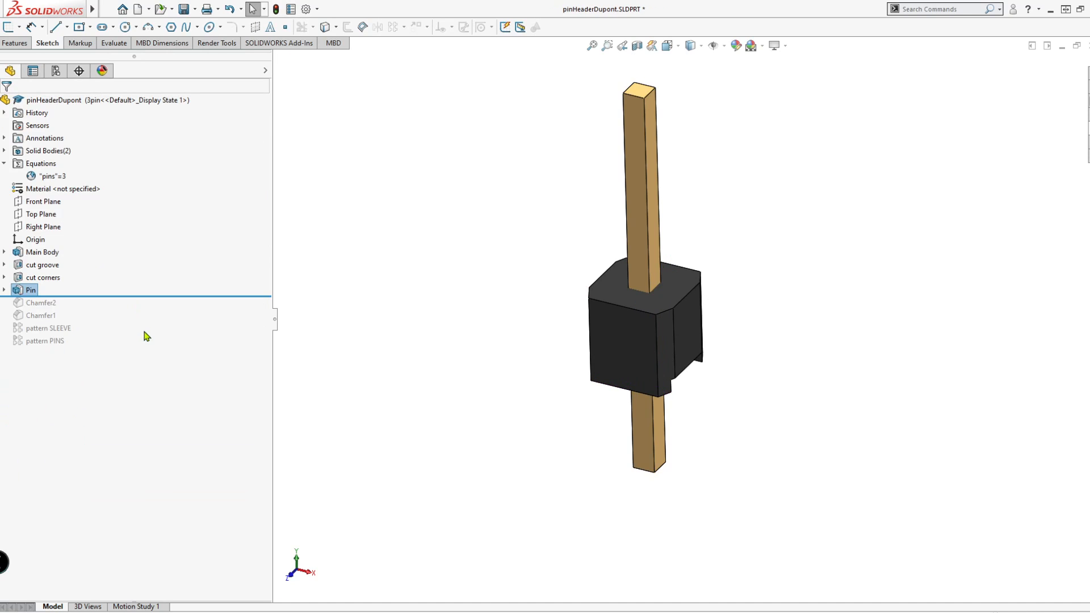
- Roll the history forward past both chamfers and the pattern SLEEVE feature to examine the pin tips and repeated bodies
left_click_drag(151, 295, 150, 321)
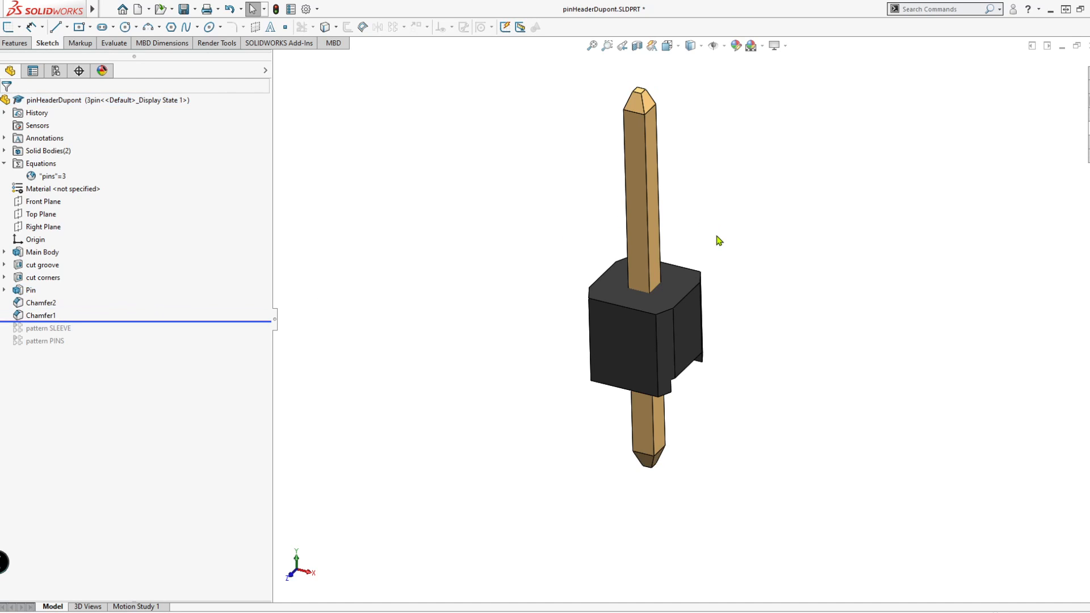
left_click_drag(145, 320, 145, 329)
scroll(743, 377, "up", 2)
scroll(589, 236, "down", 2)
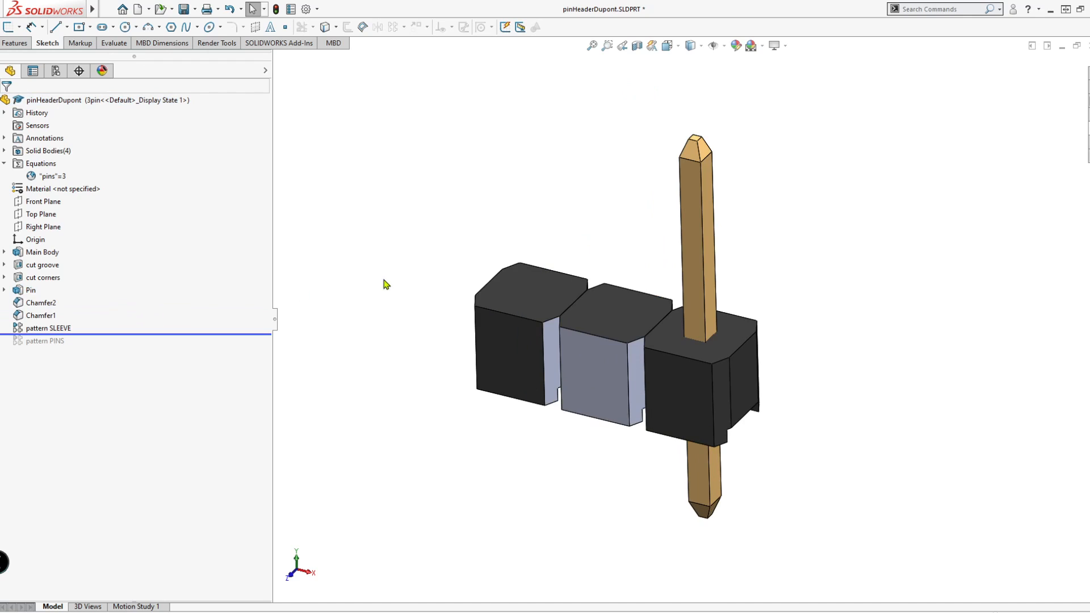
- Open pattern SLEEVE for editing and check which global variable drives its number of instances
right_click(52, 331)
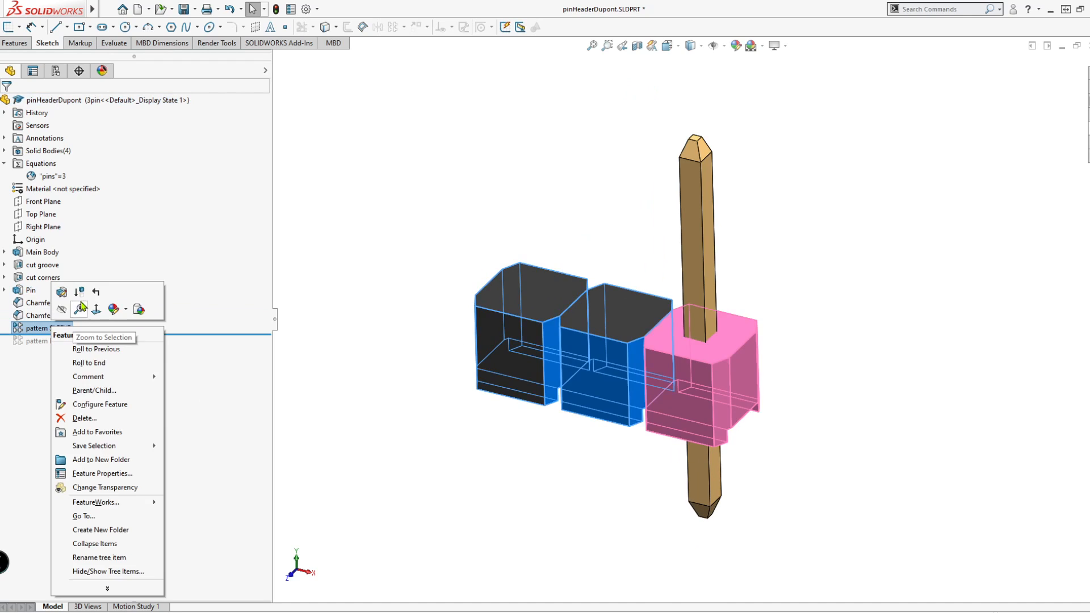
left_click(69, 309)
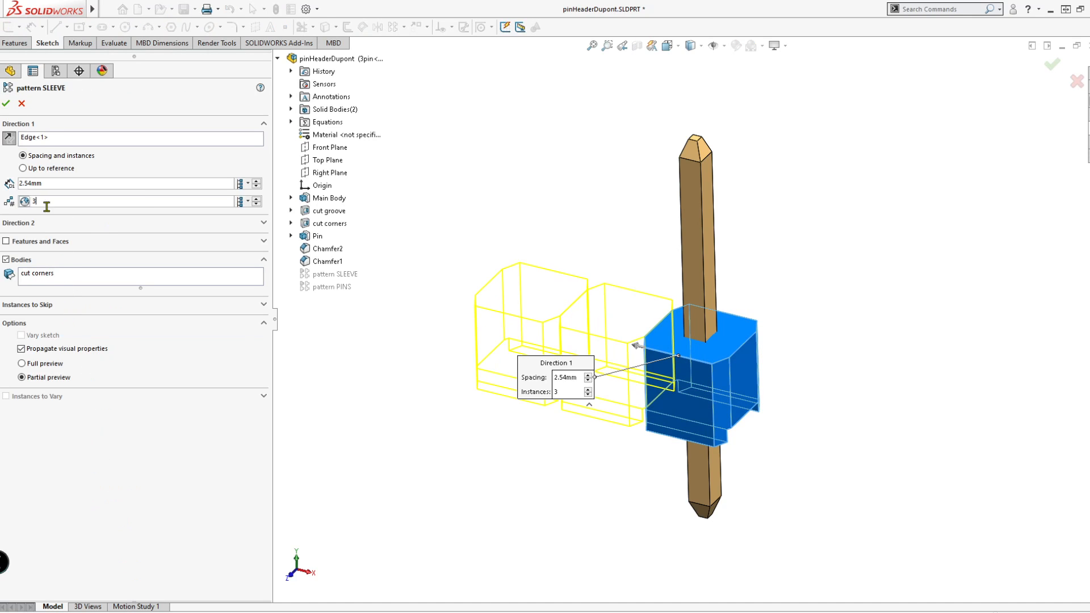
left_click(25, 202)
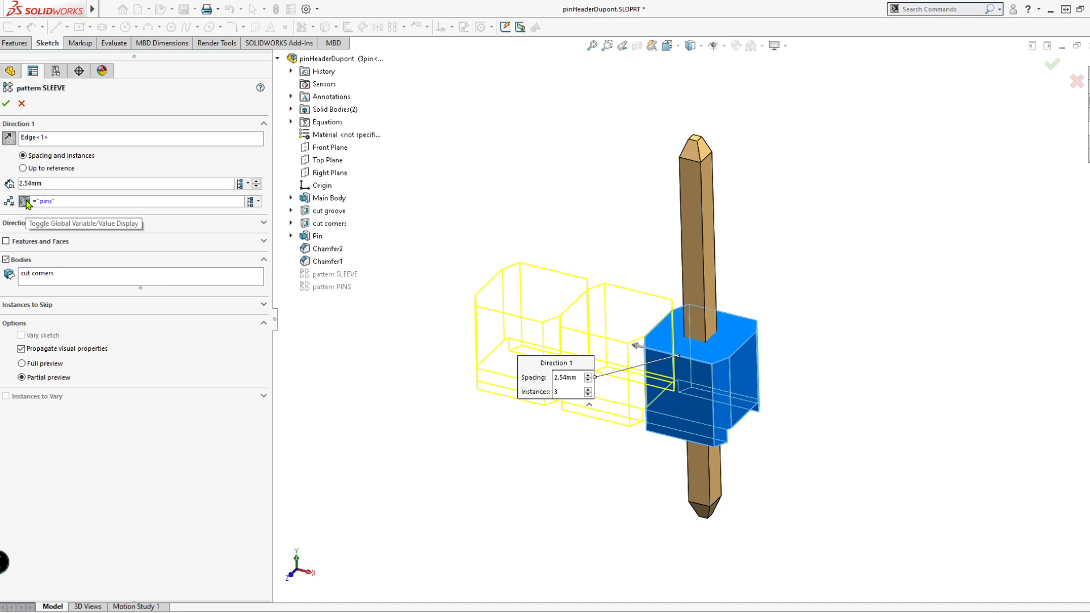
left_click(25, 202)
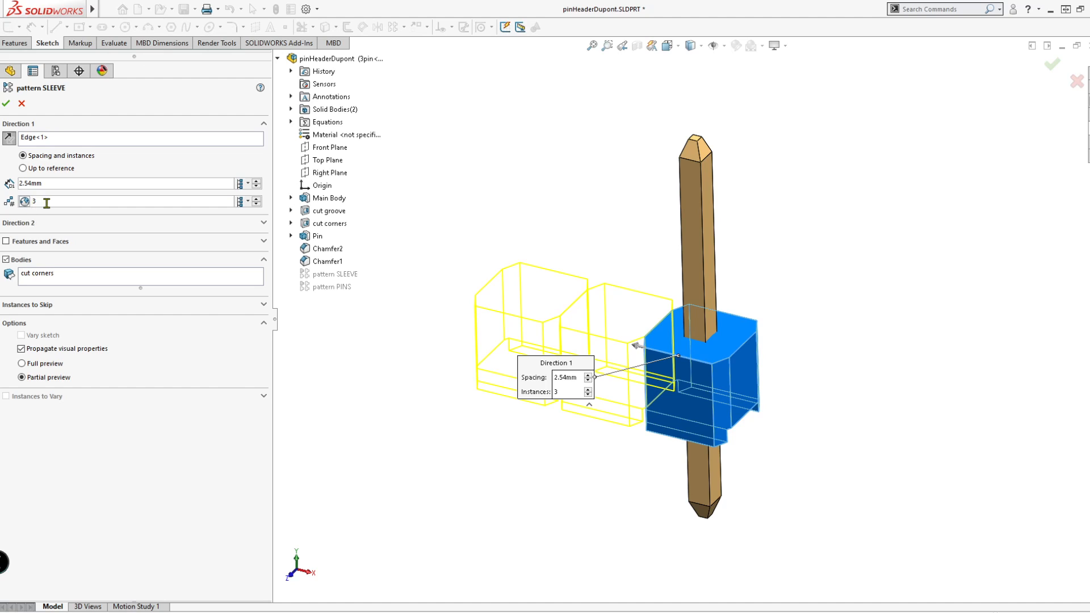
- Drive pattern SLEEVE's instance count with a new global variable "myvar" set to 4
left_click(25, 202)
key("BackSpace")
type("\"m")
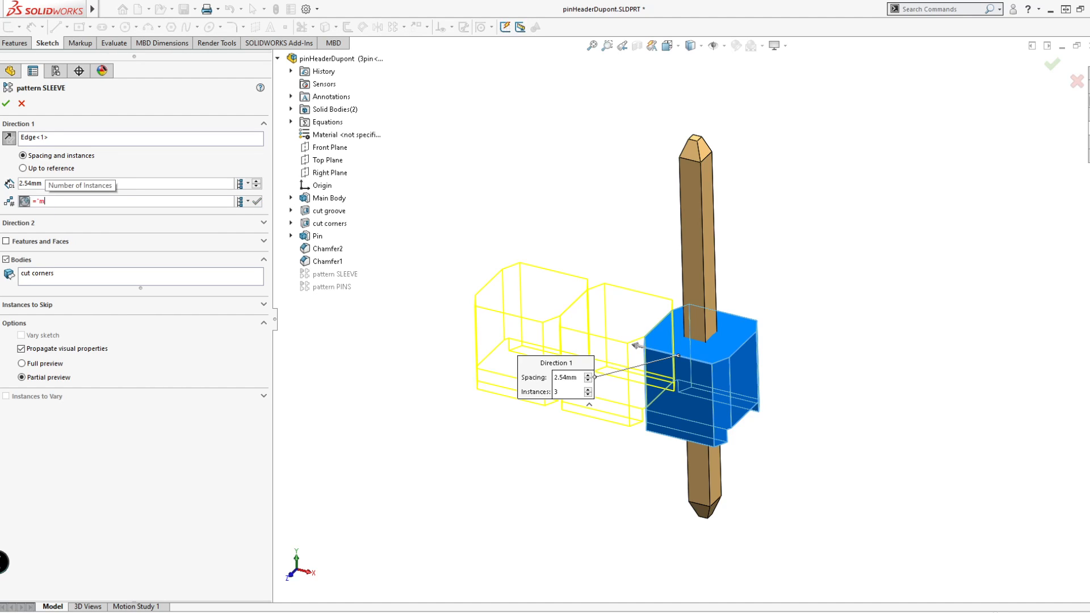
type("yvar\"")
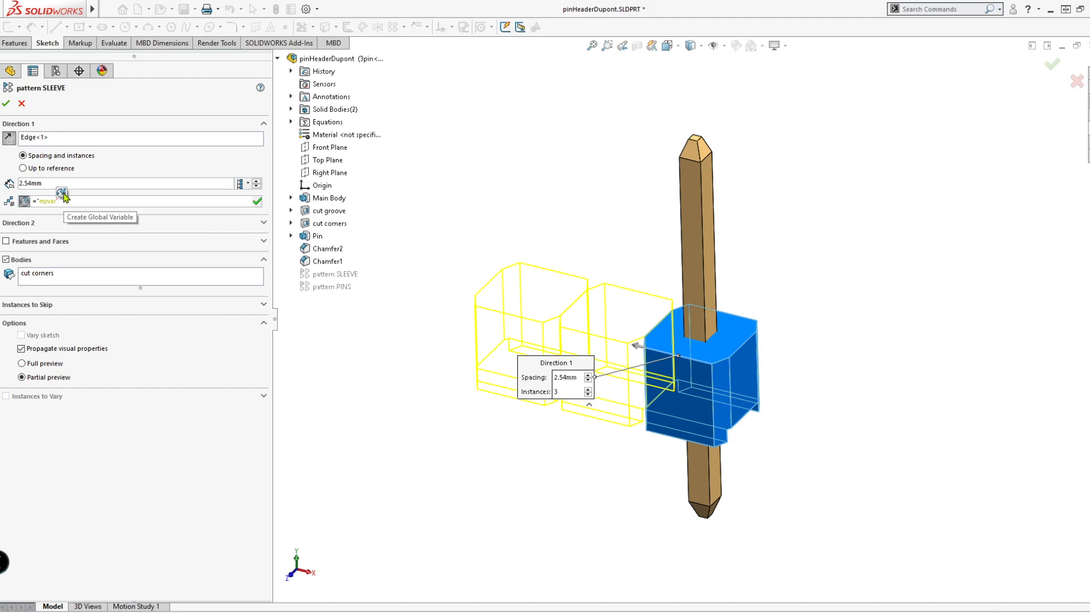
left_click(62, 194)
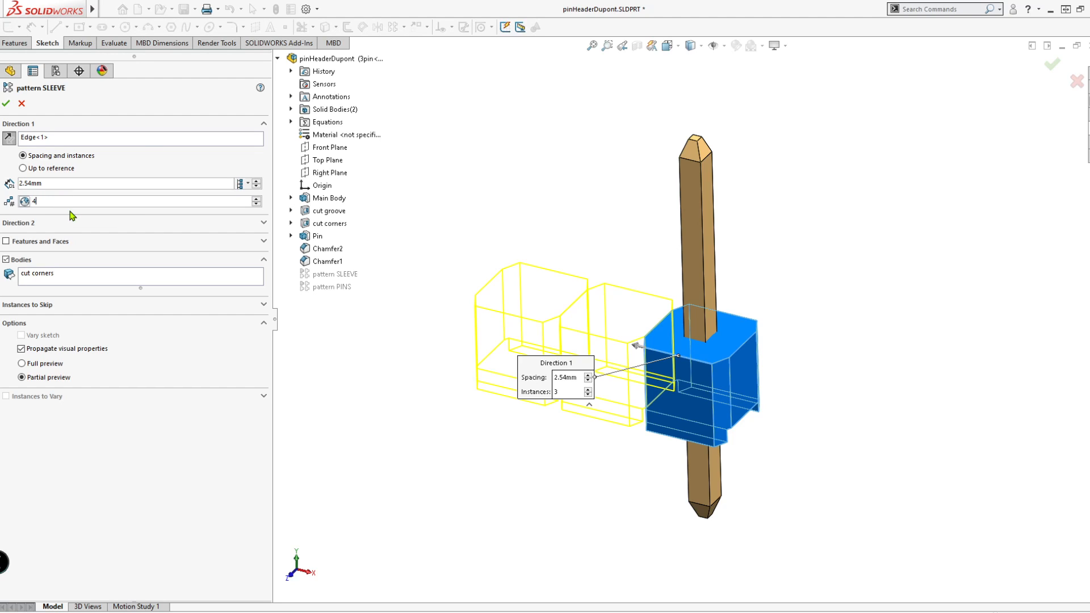
left_click(5, 103)
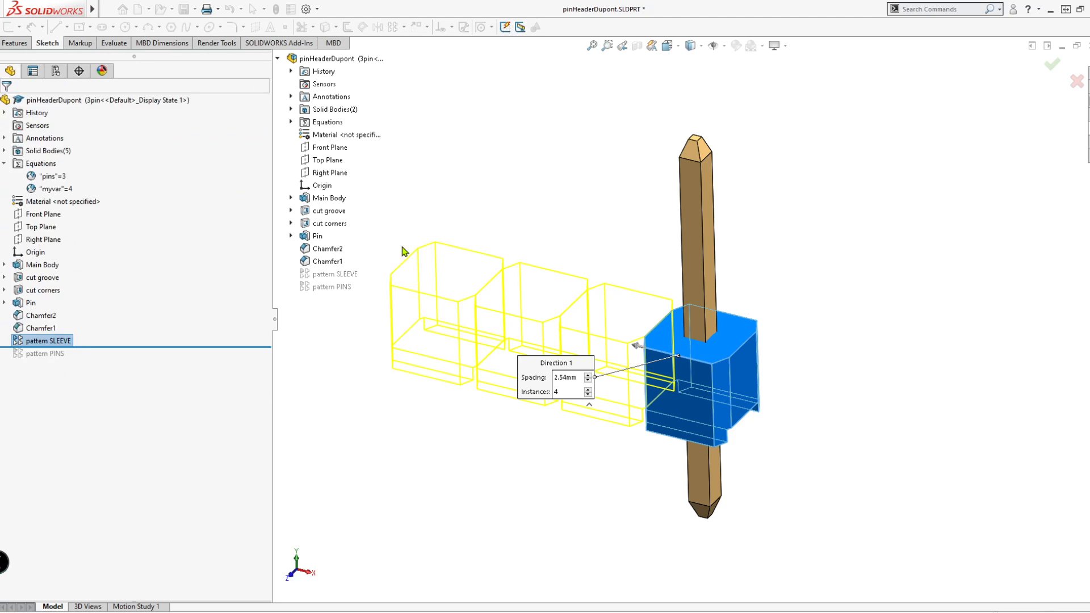
- Roll the history to the end and check which global variable drives the instance count of pattern PINS
scroll(661, 288, "down", 3)
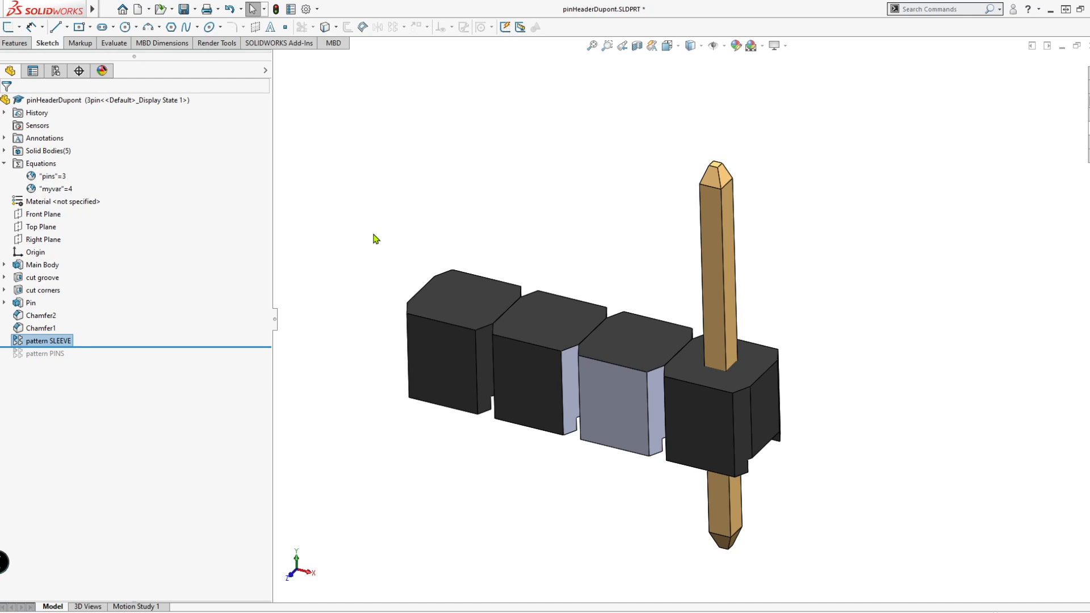
left_click(305, 288)
left_click_drag(139, 345, 139, 356)
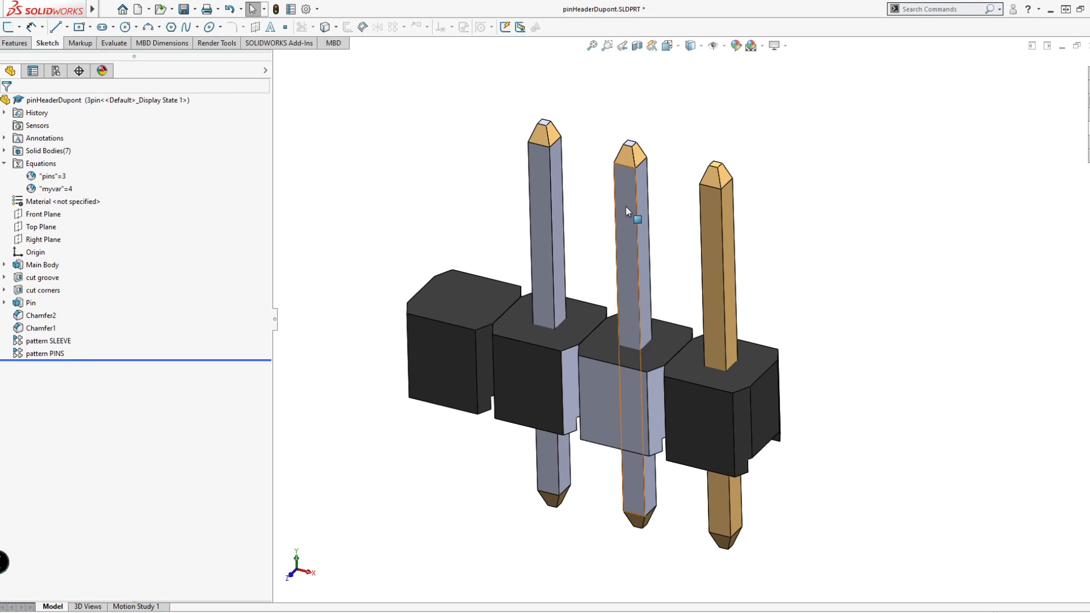
right_click(50, 355)
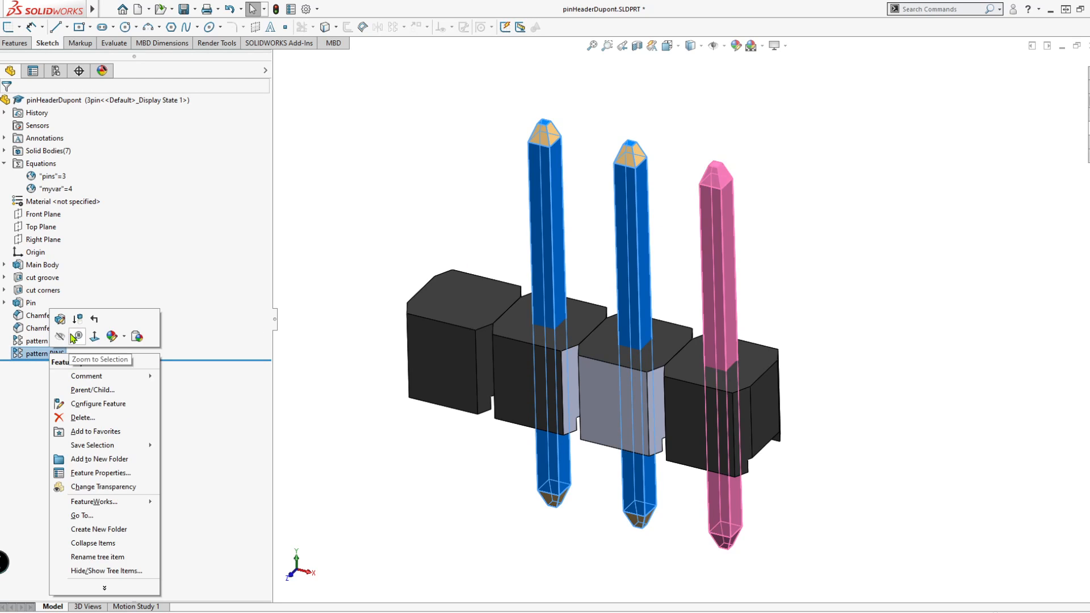
left_click(60, 320)
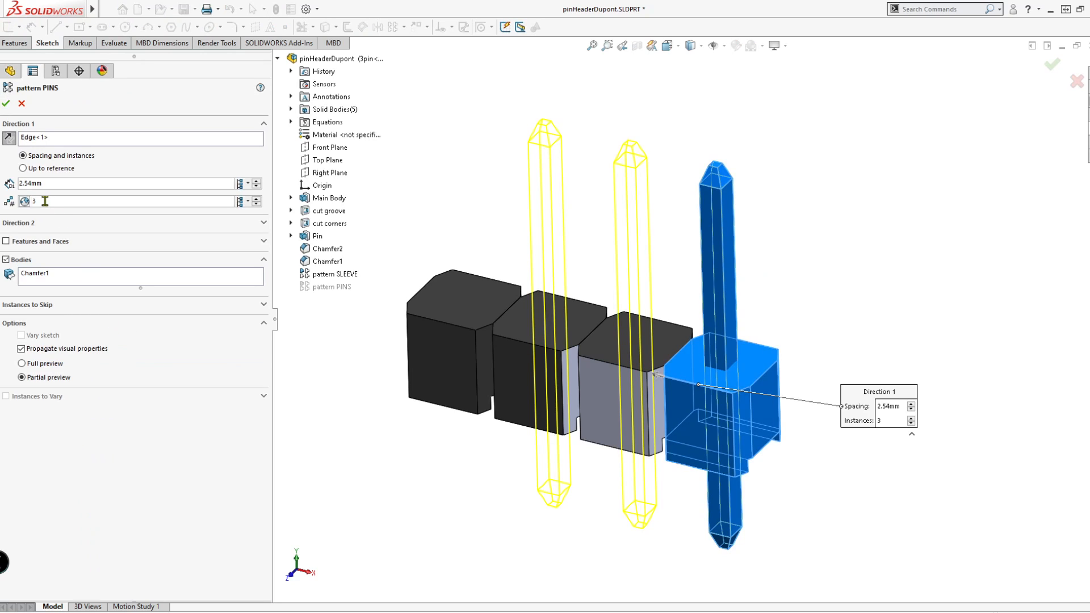
left_click(27, 202)
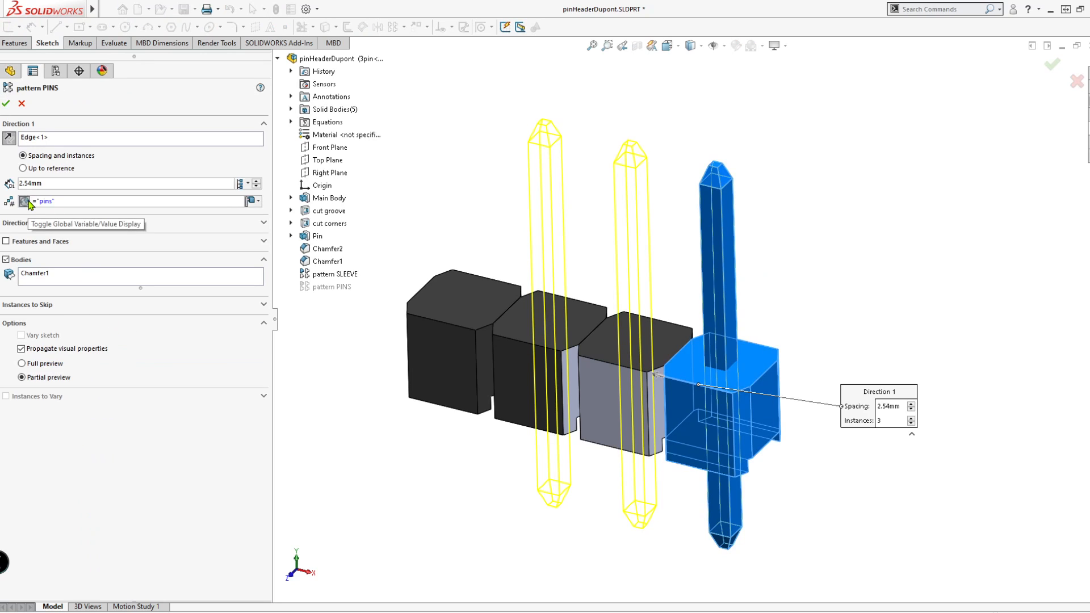
left_click(22, 103)
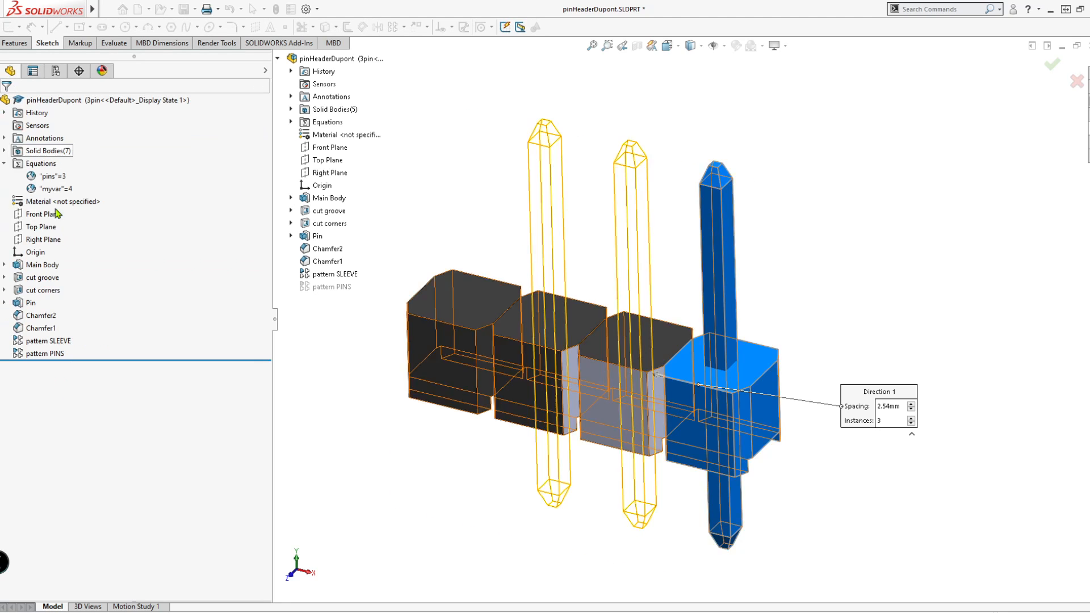
- Link pattern SLEEVE's instance count to the global variable "pins" instead of "myvar"
right_click(49, 340)
left_click(54, 310)
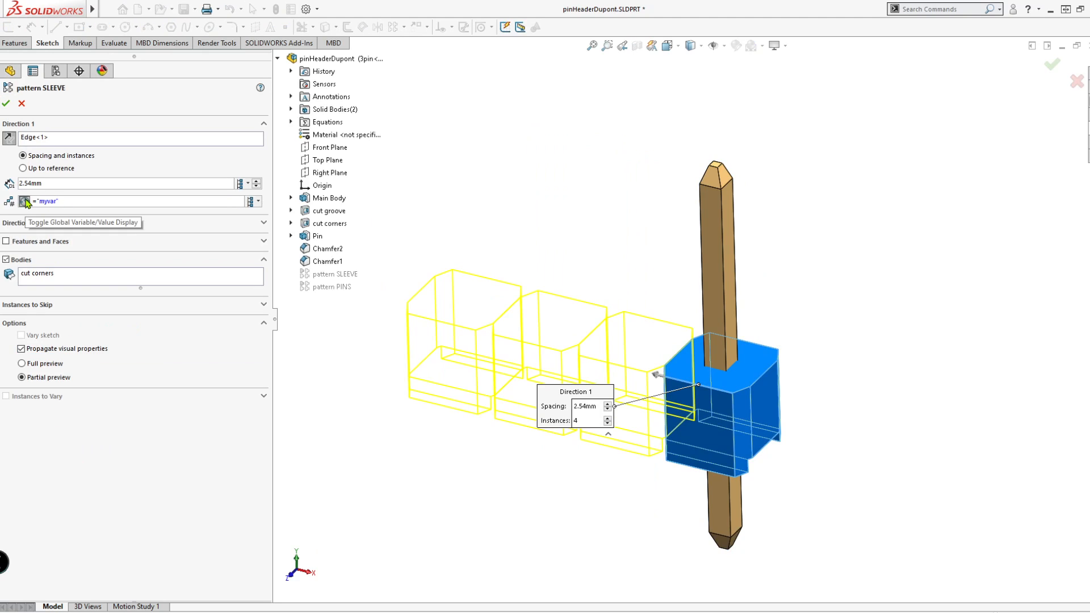
left_click(25, 201)
key("BackSpace")
key("BackSpace")
key("BackSpace")
key("BackSpace")
key("BackSpace")
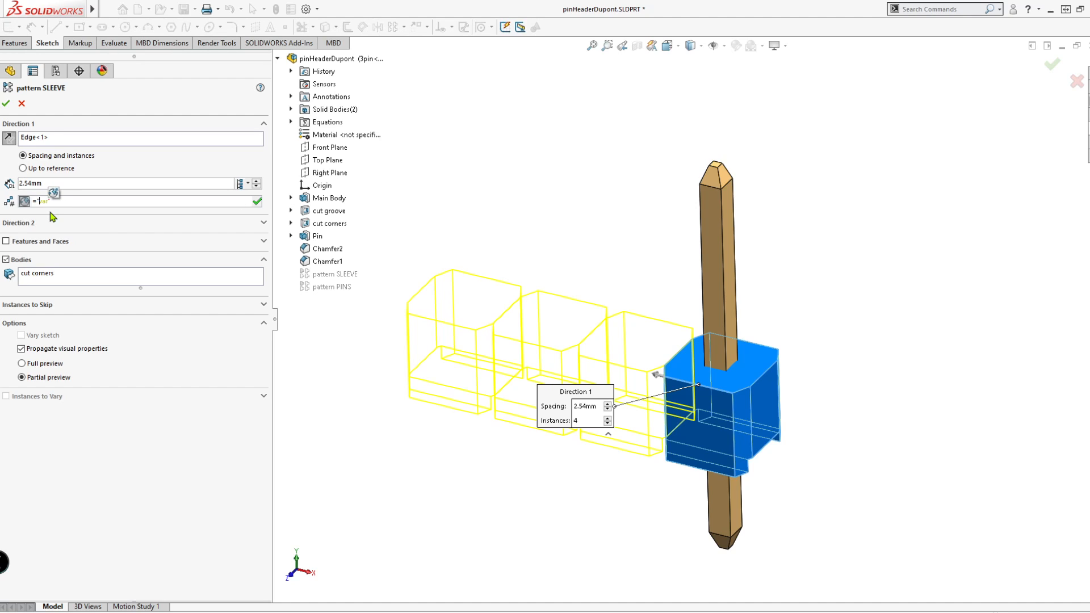
type("pins")
left_click(7, 104)
scroll(517, 301, "up", 3)
scroll(674, 314, "down", 4)
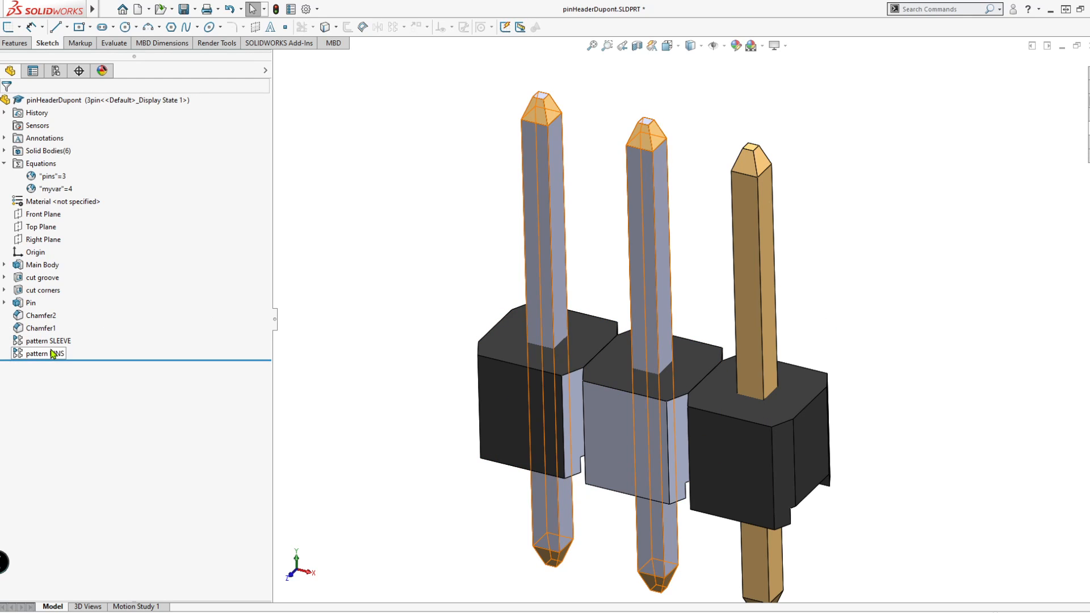
- Set the global variable "pins" to 6 in the equations and fit the rebuilt header in view
right_click(56, 180)
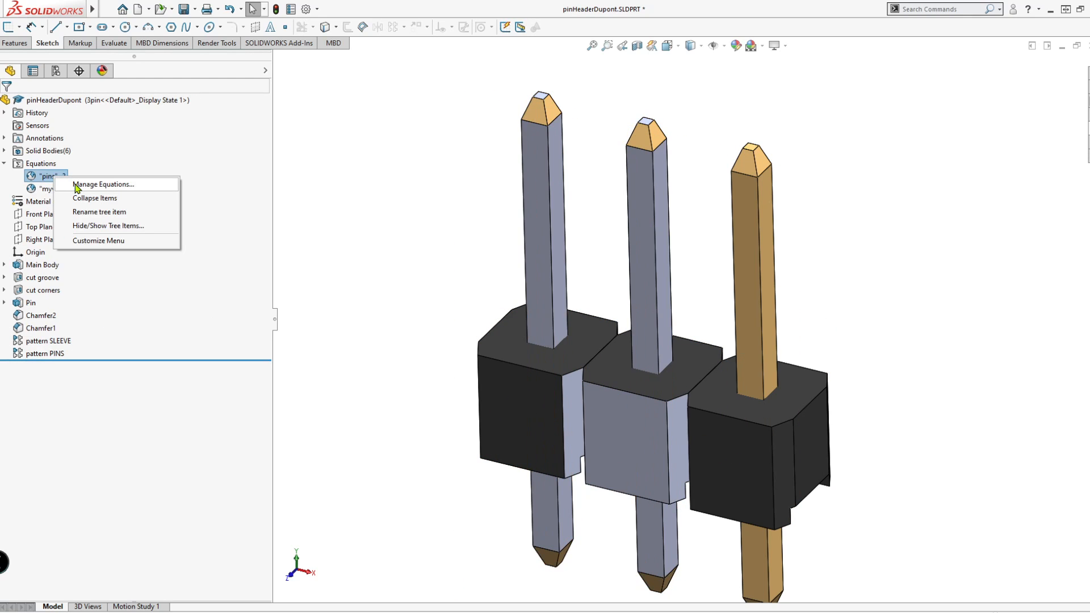
left_click(84, 185)
left_click(303, 231)
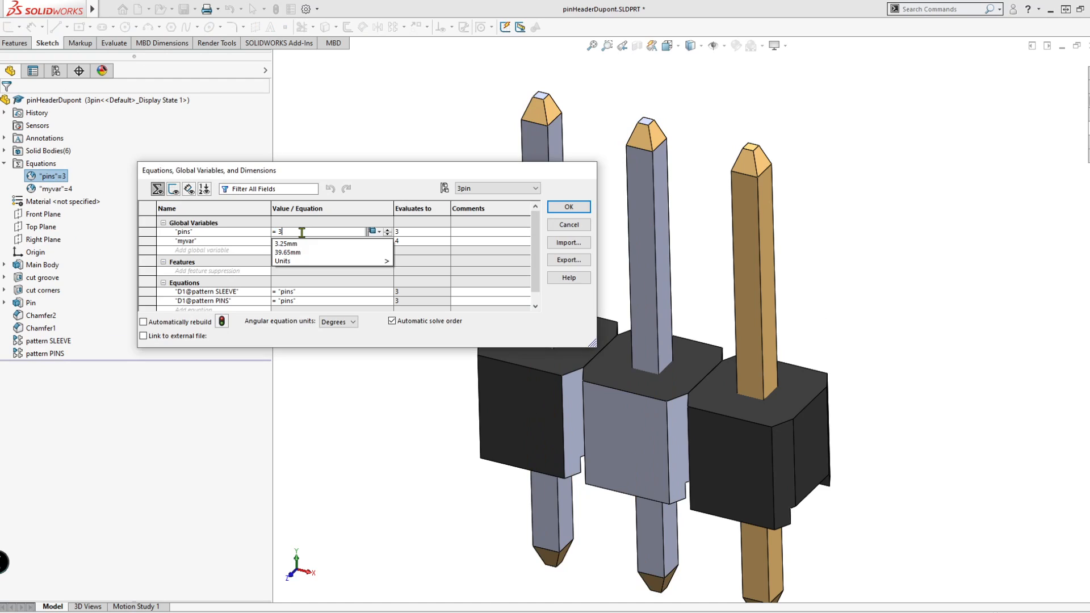
key("BackSpace")
type("6")
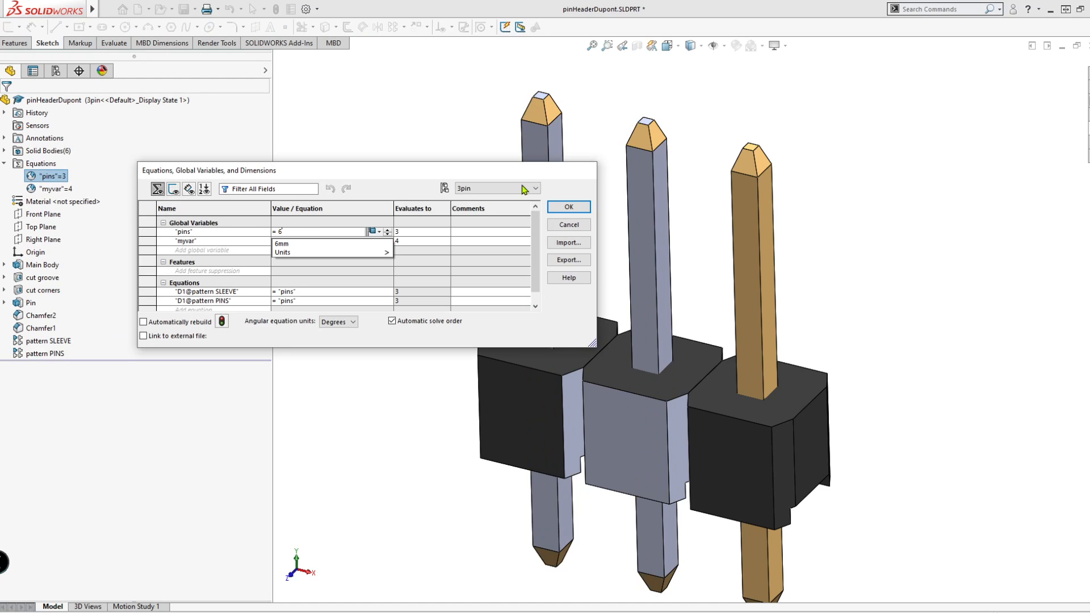
left_click(569, 207)
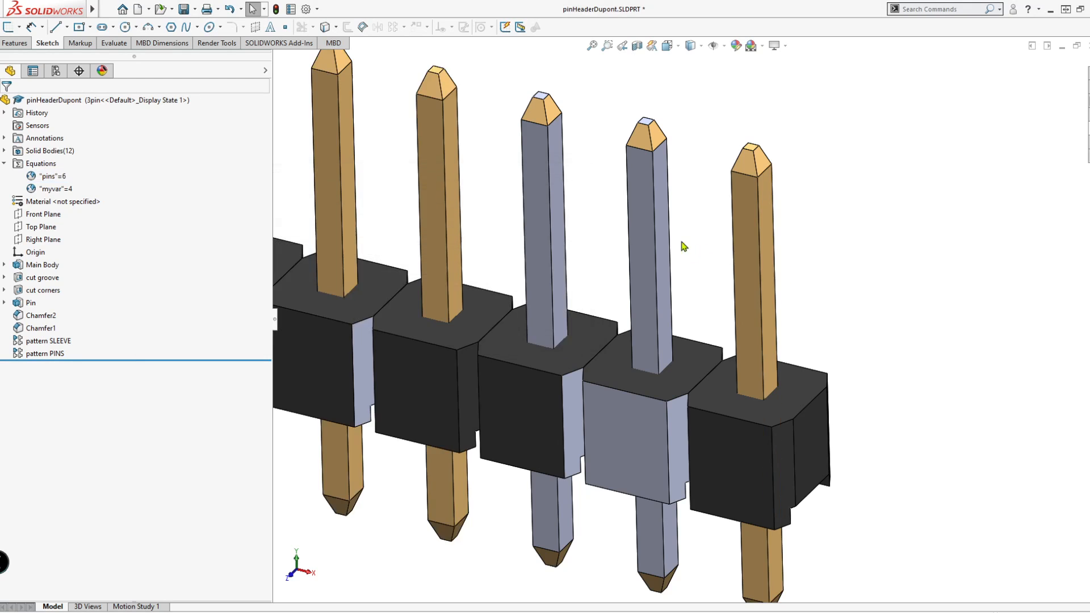
key("f")
scroll(623, 286, "down", 3)
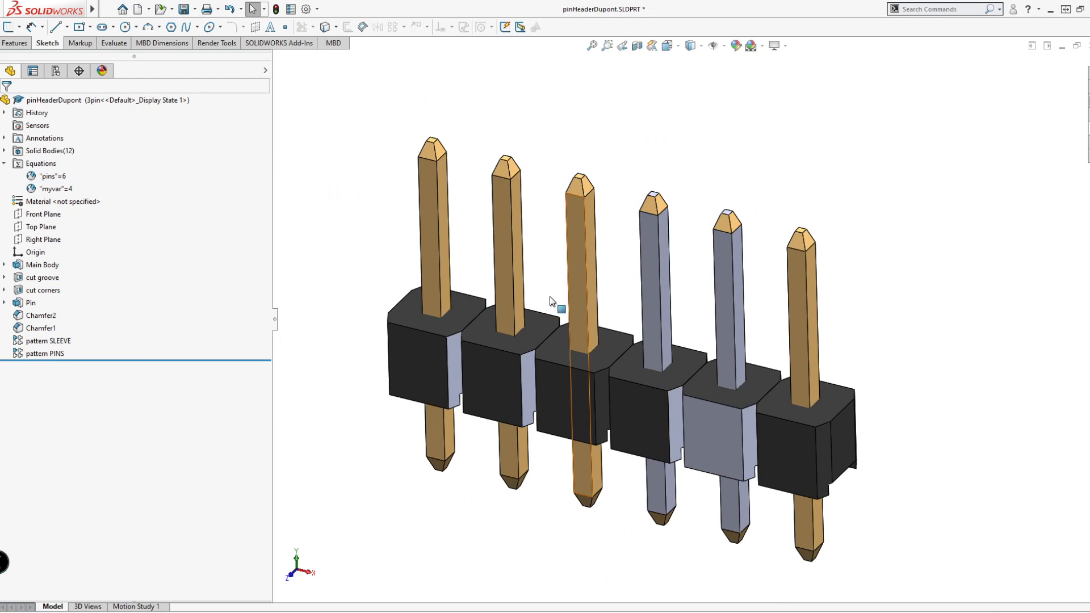
- Set the global variable "pins" to 3 in the equations and apply the change to the header
right_click(59, 179)
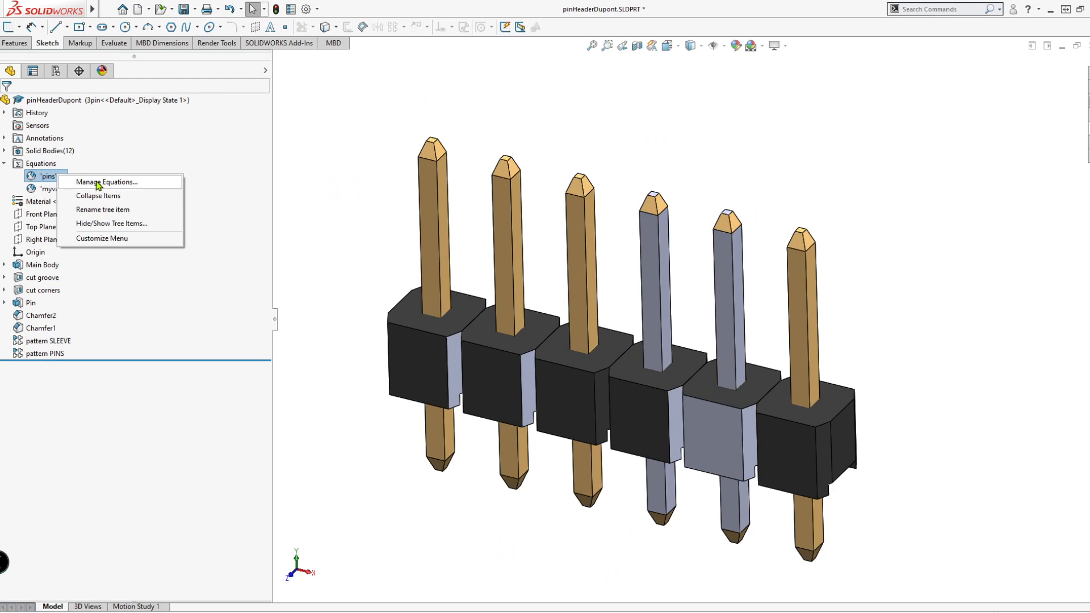
left_click(99, 182)
left_click(289, 232)
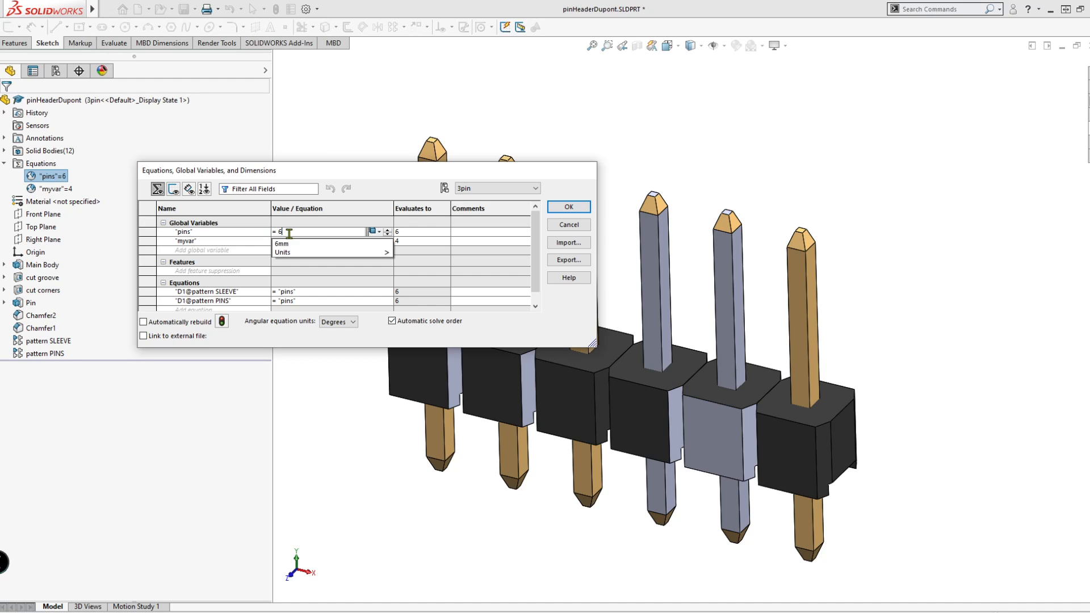
key("BackSpace")
type("3")
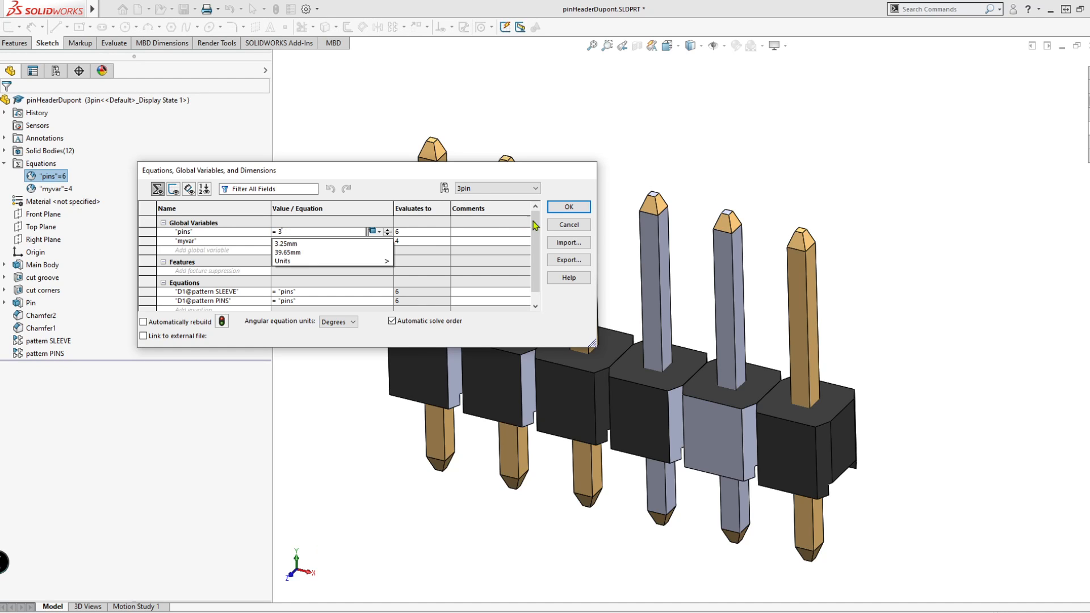
left_click(568, 206)
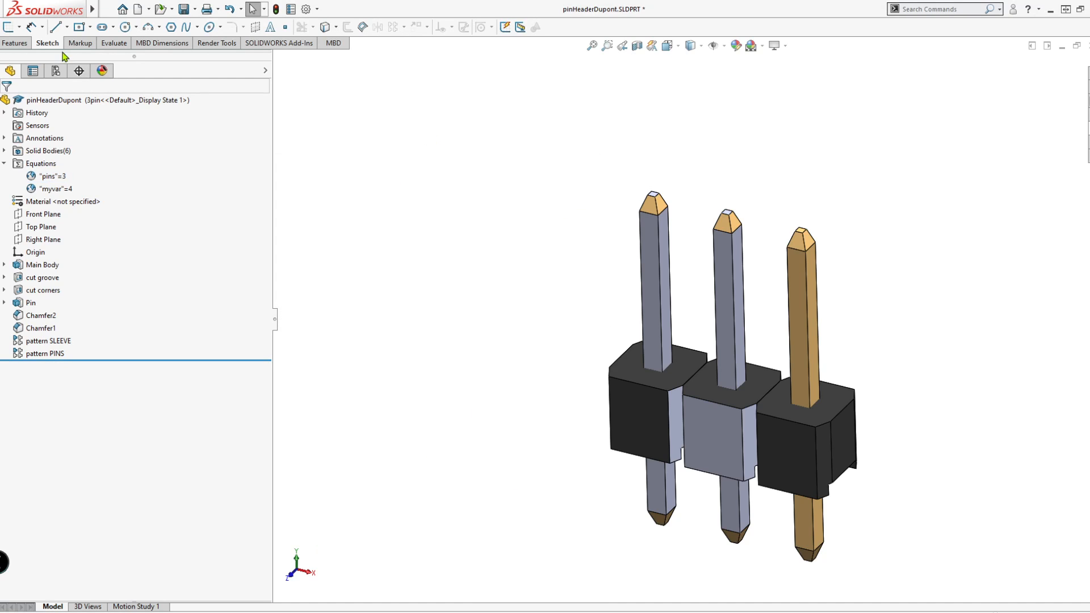
- Add a new configuration named "4 pin" to the pinHeaderDupont part
left_click(55, 74)
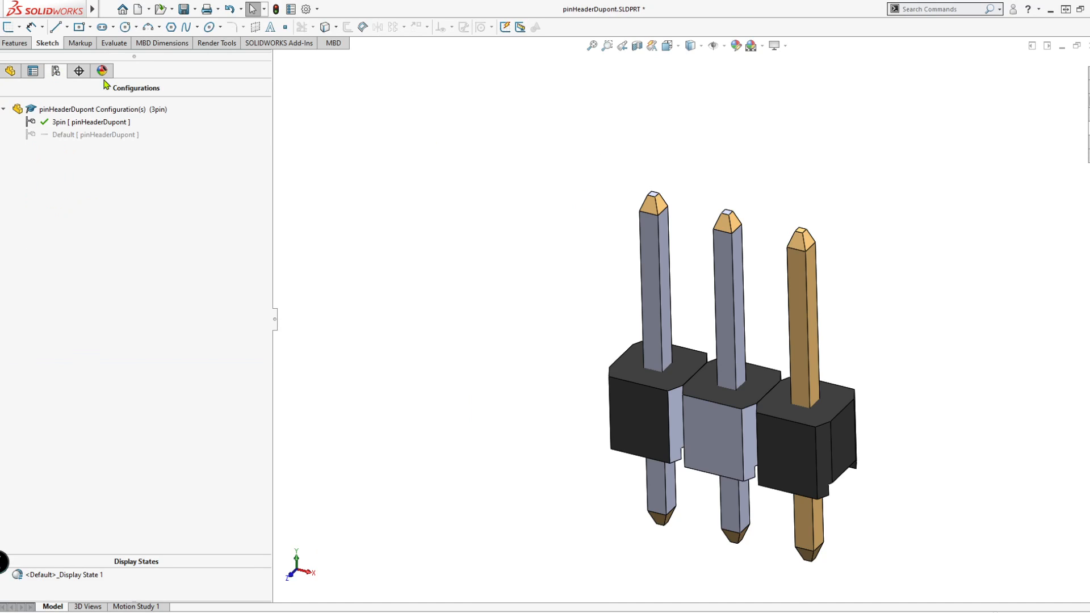
scroll(852, 385, "down", 3)
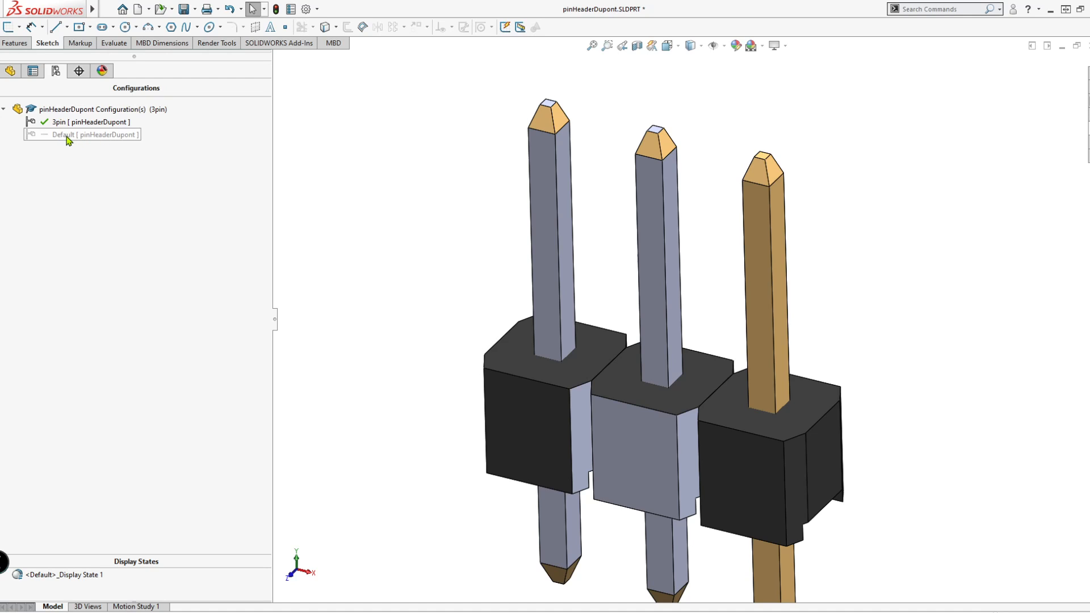
right_click(49, 113)
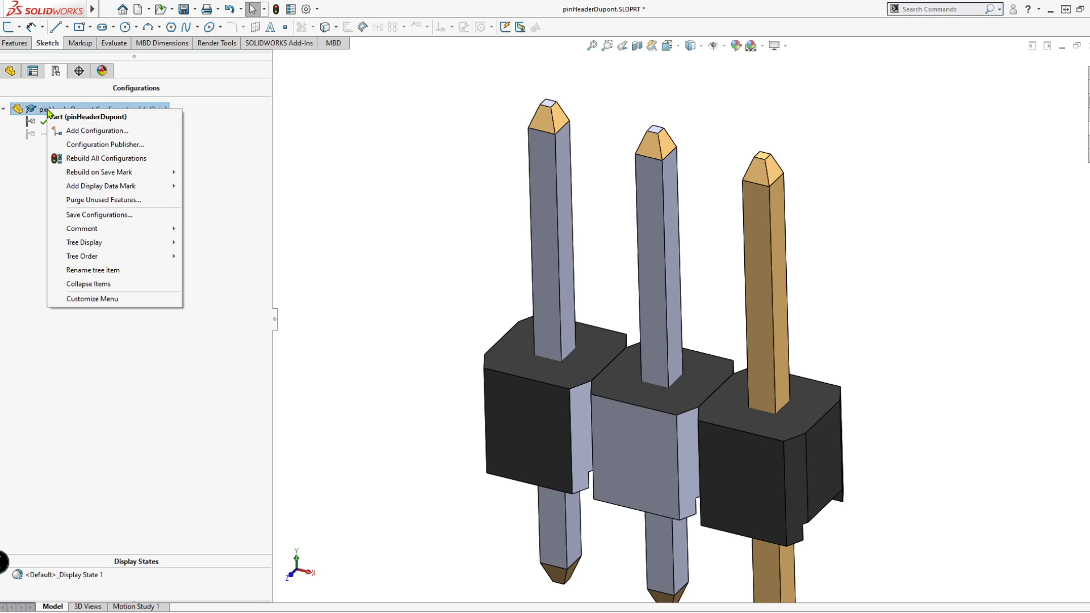
left_click(82, 131)
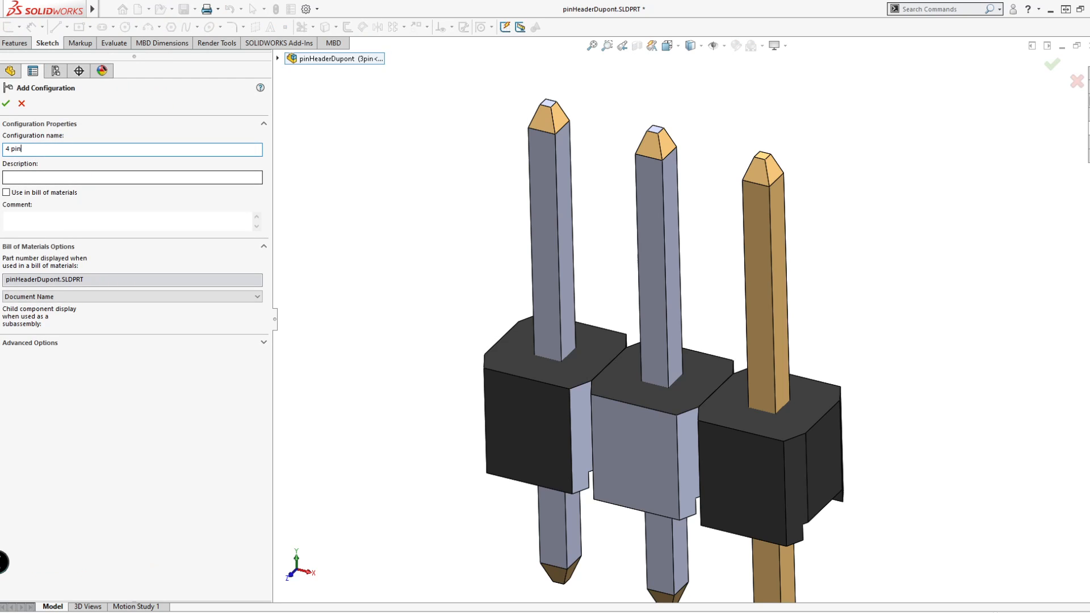
left_click(8, 106)
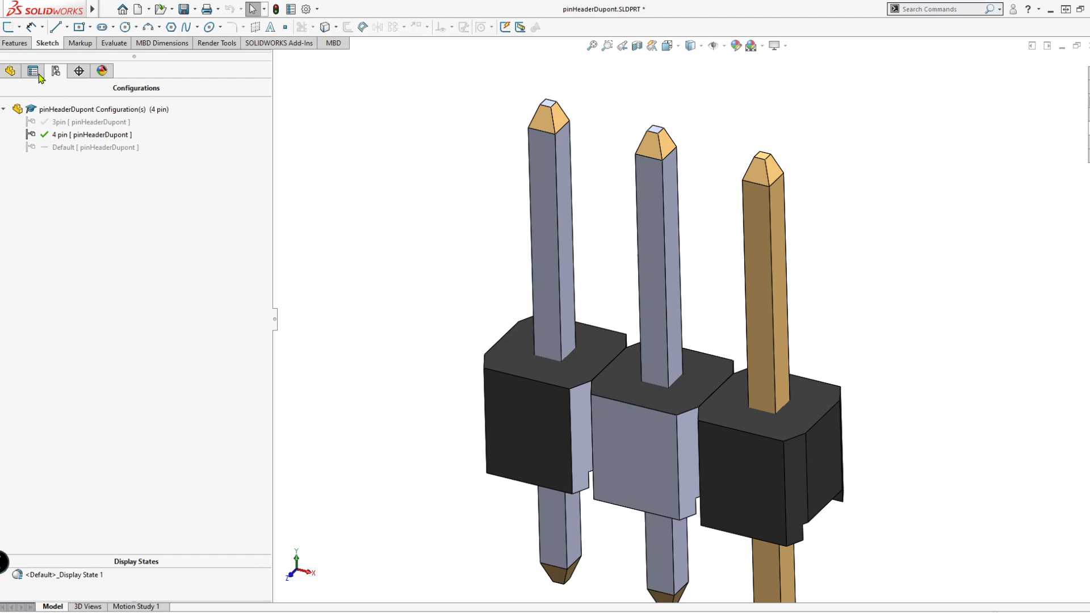
- Open the Chamfer1 feature's definition, examine the configuration scope options for its first distance, and close it unchanged
left_click(10, 70)
scroll(702, 302, "up", 3)
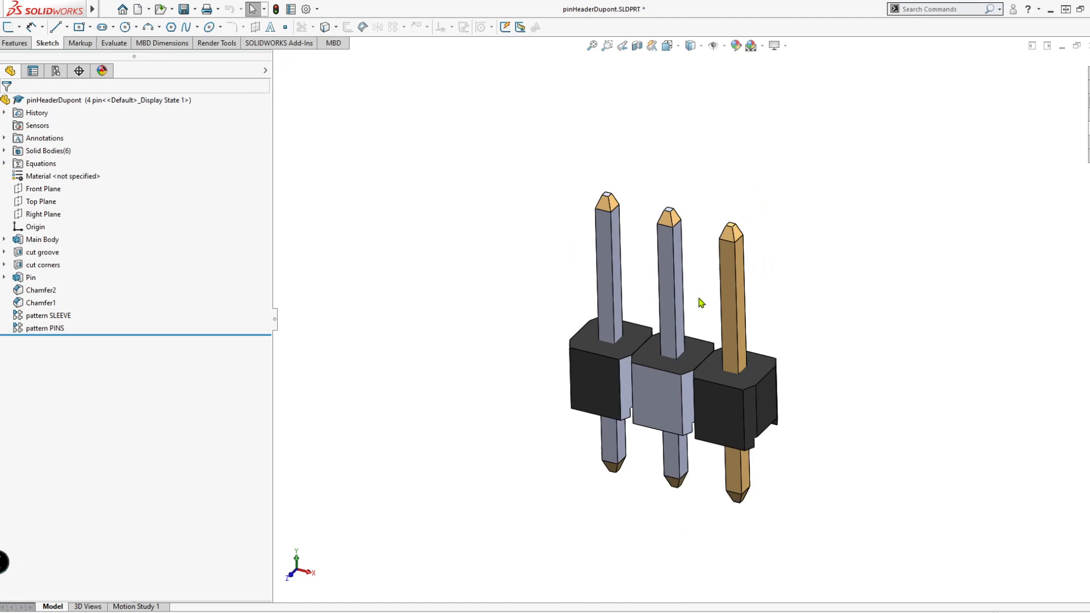
scroll(755, 376, "down", 3)
scroll(815, 408, "up", 1)
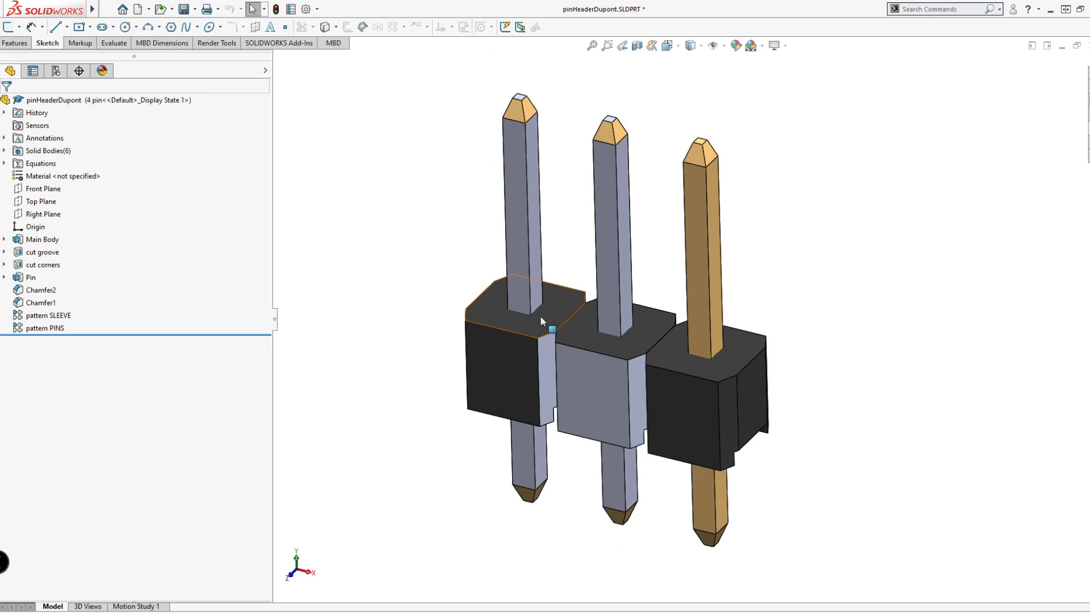
scroll(540, 315, "down", 1)
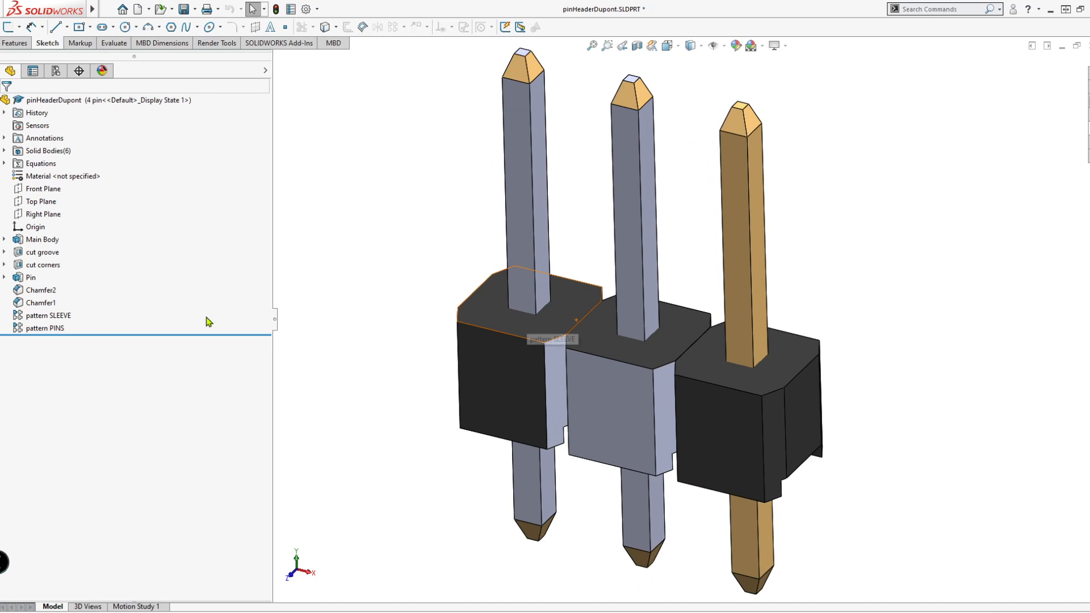
right_click(38, 304)
left_click(45, 271)
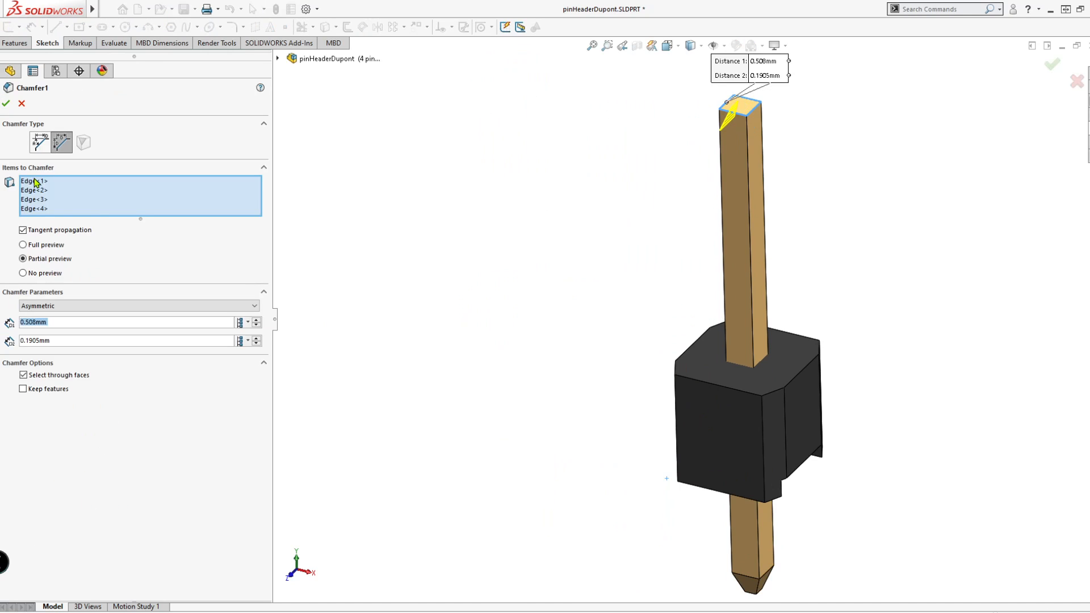
left_click(54, 326)
left_click(248, 323)
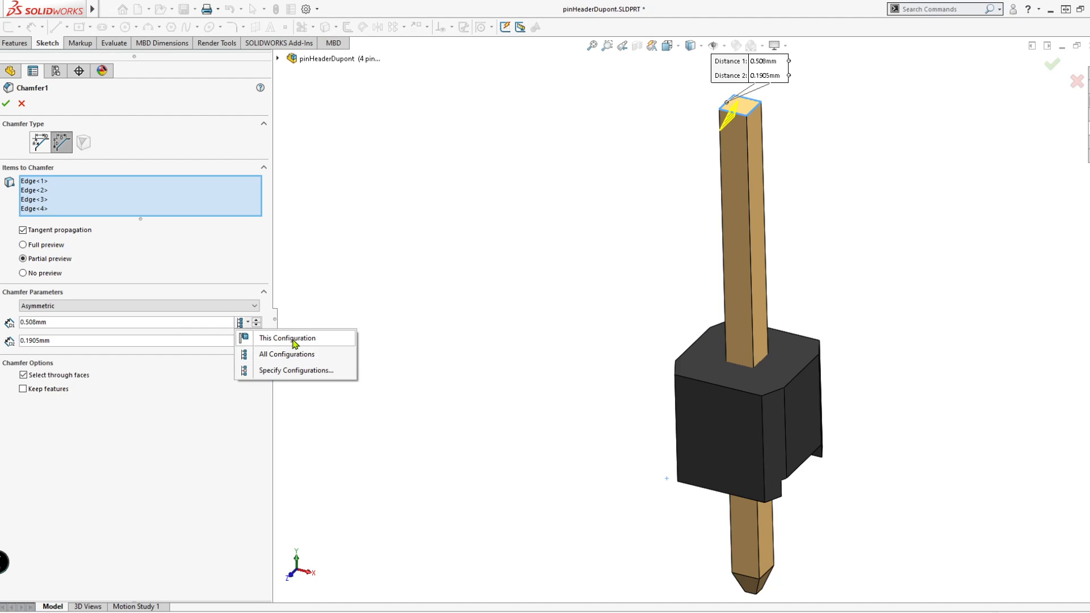
left_click(199, 329)
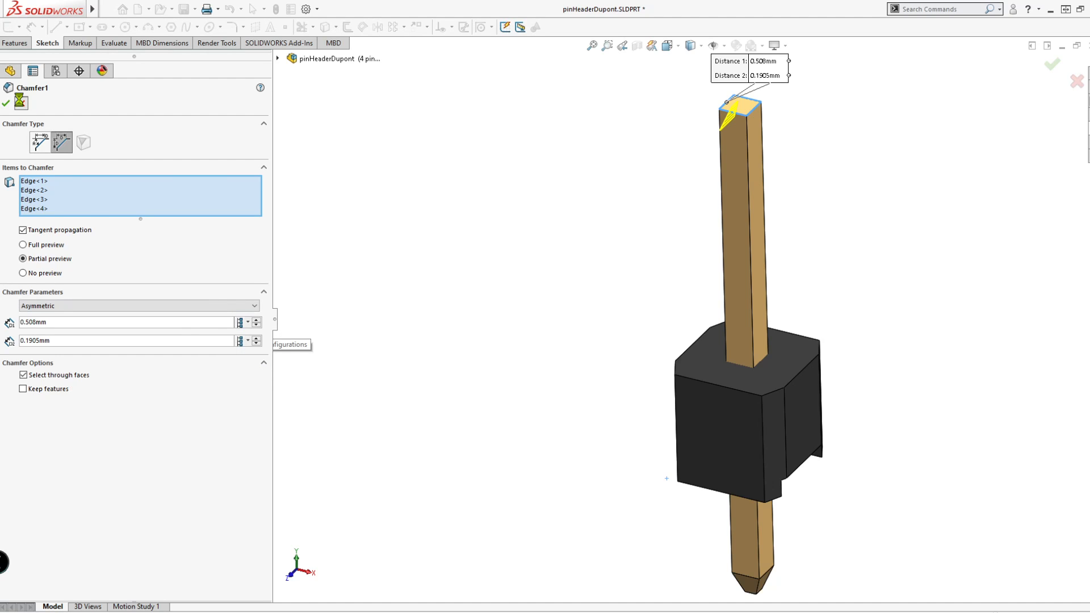
left_click(6, 104)
scroll(839, 242, "up", 2)
scroll(754, 261, "down", 1)
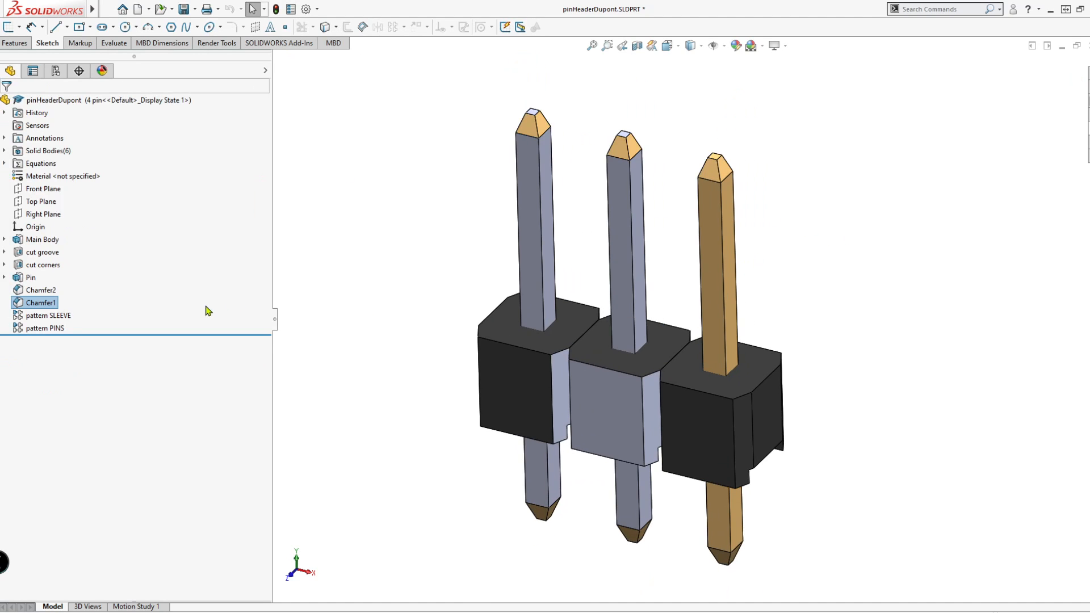
left_click(407, 291)
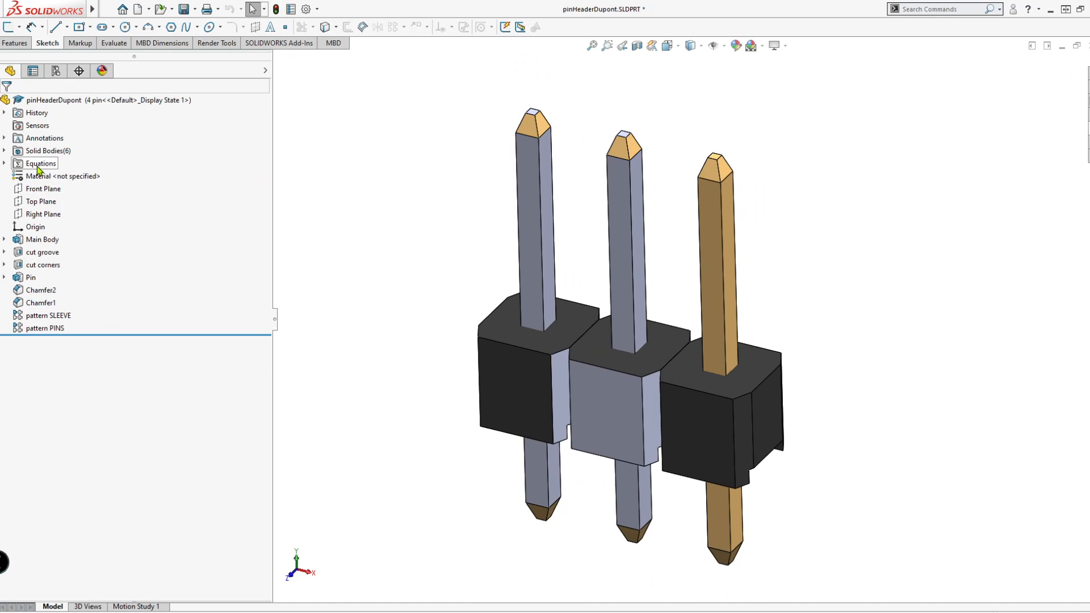
- Open the equations for the 4 pin configuration and examine the configuration scope options of the global variable "pins"
left_click(7, 164)
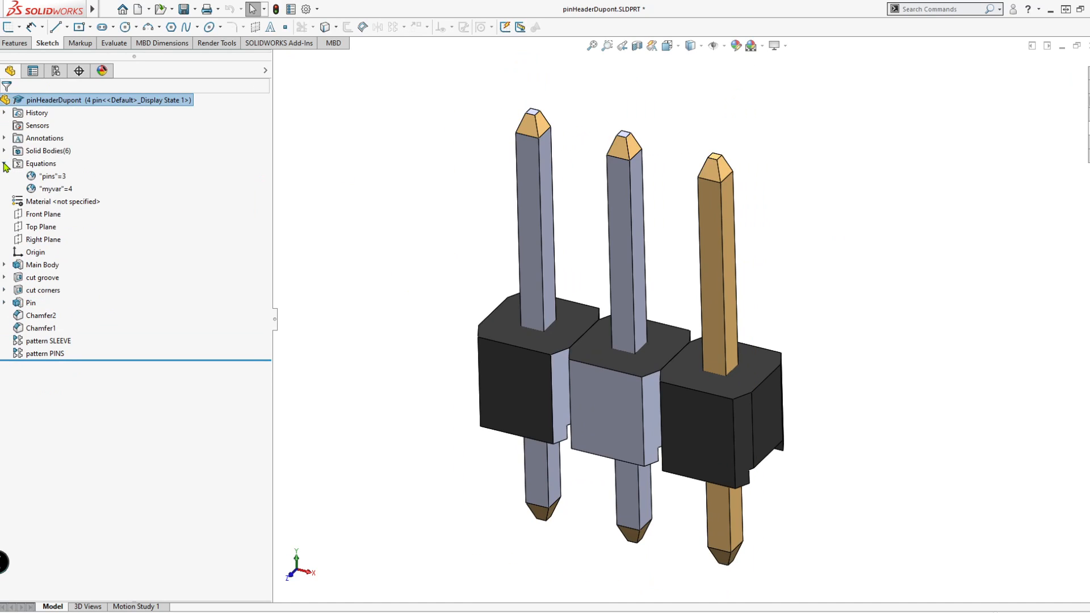
right_click(55, 178)
left_click(95, 182)
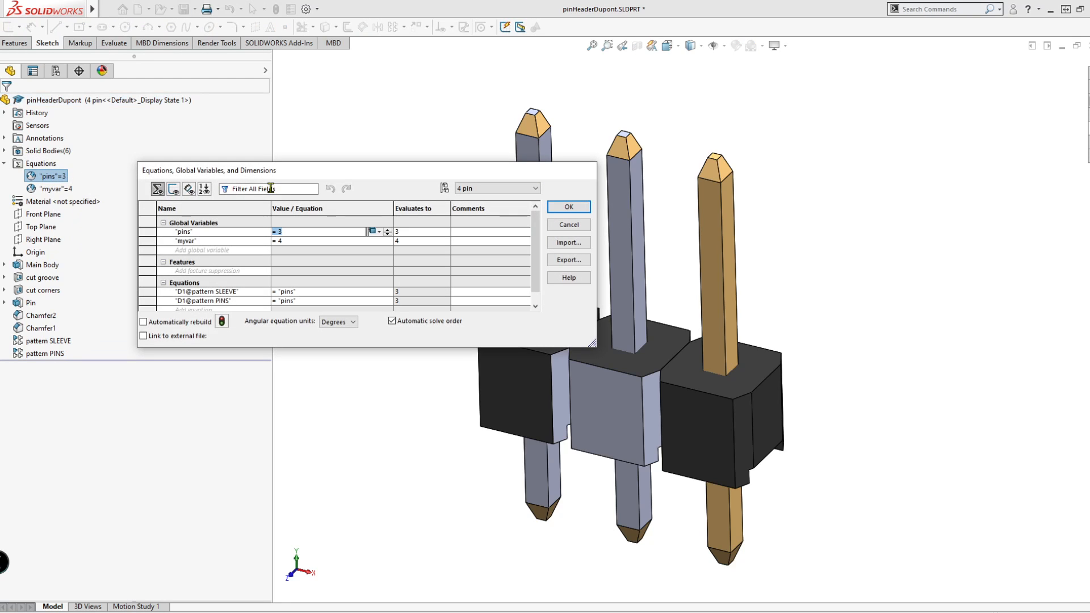
left_click(289, 231)
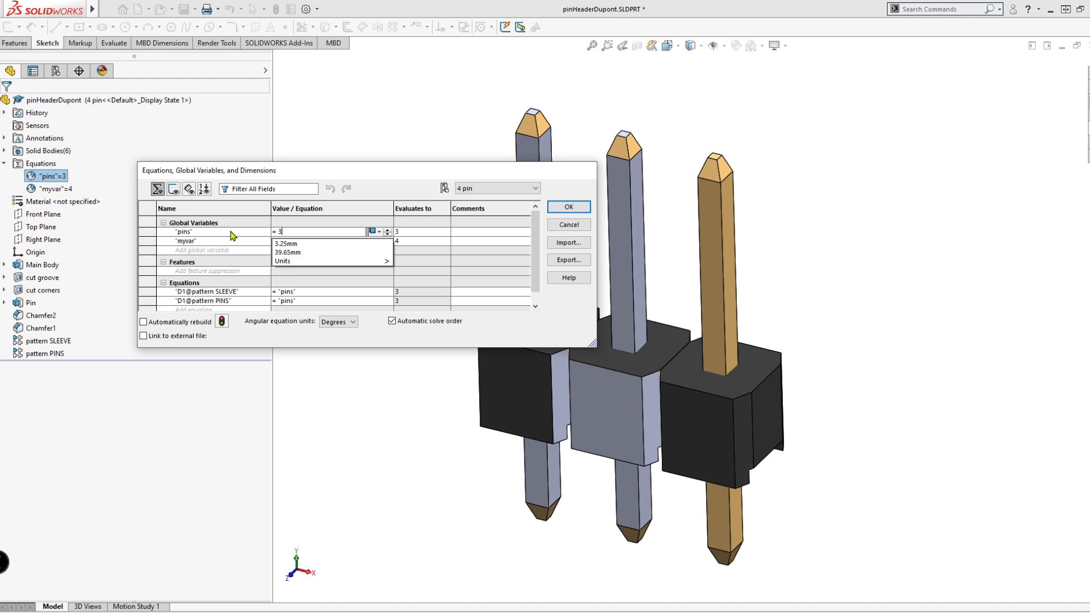
left_click(378, 233)
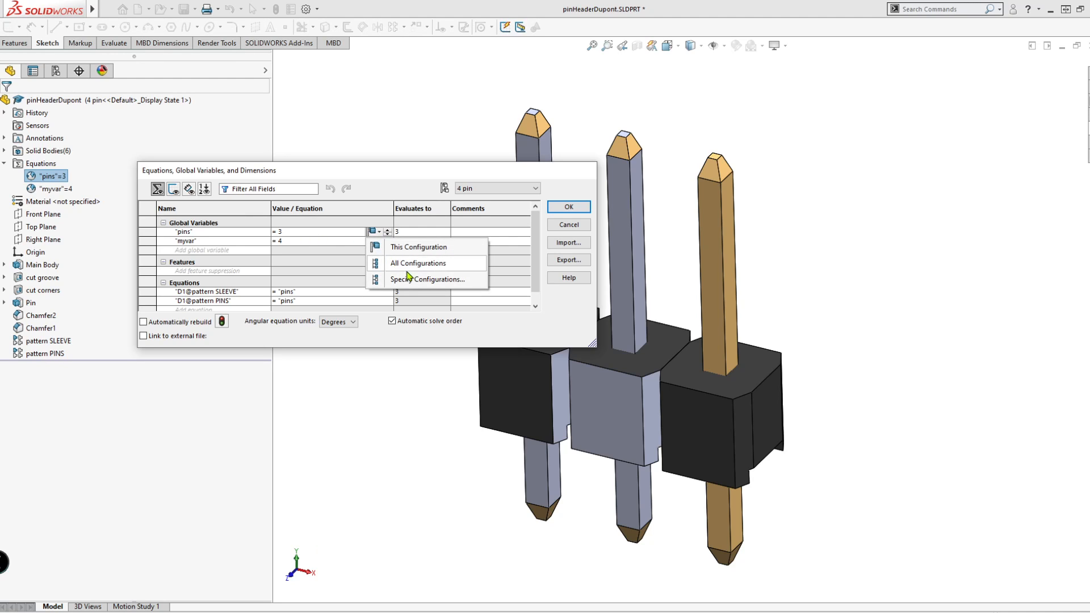
- Try to set the global variable "pins" to 4 for this configuration only and rebuild from the equations
left_click(290, 231)
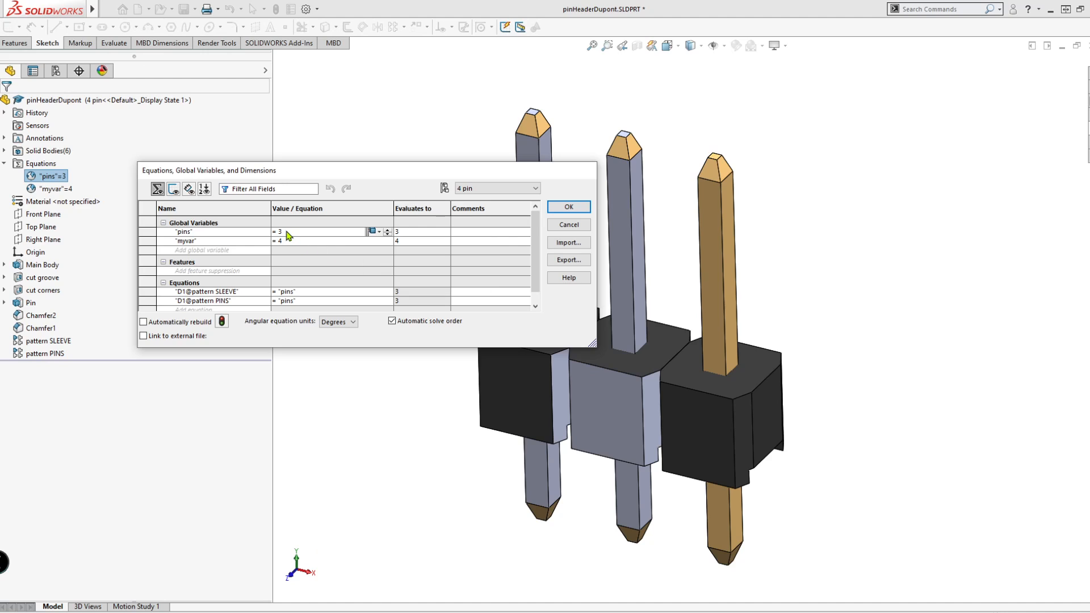
key("BackSpace")
type("4")
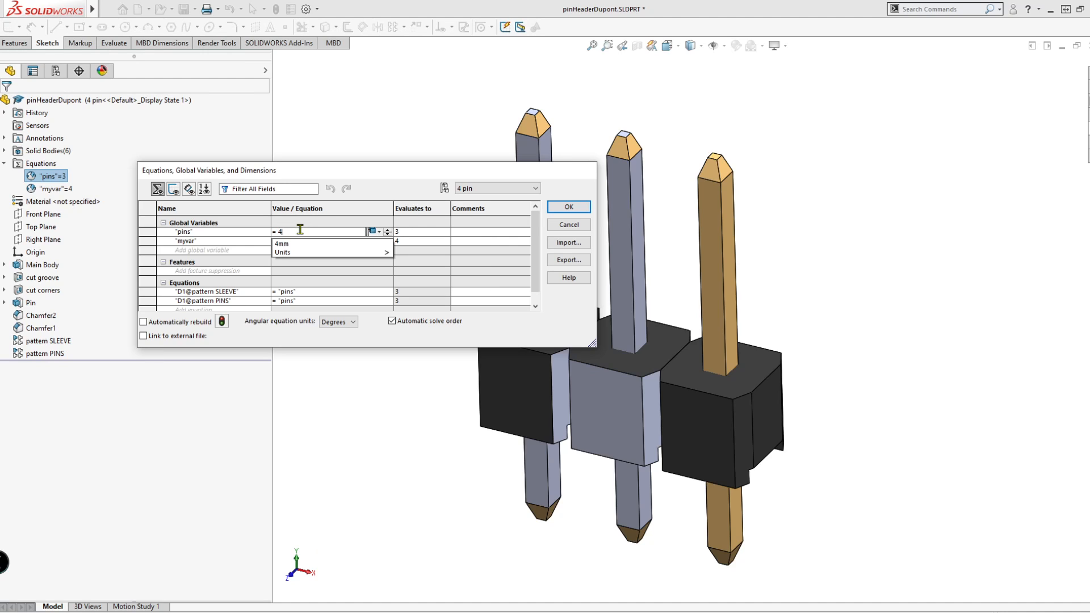
left_click(378, 232)
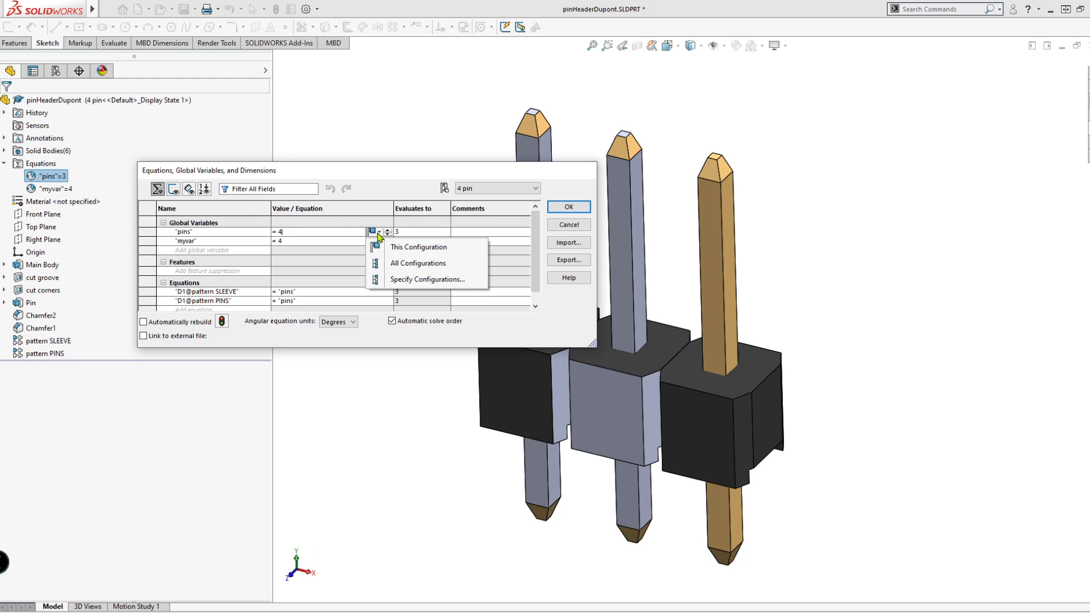
left_click(408, 248)
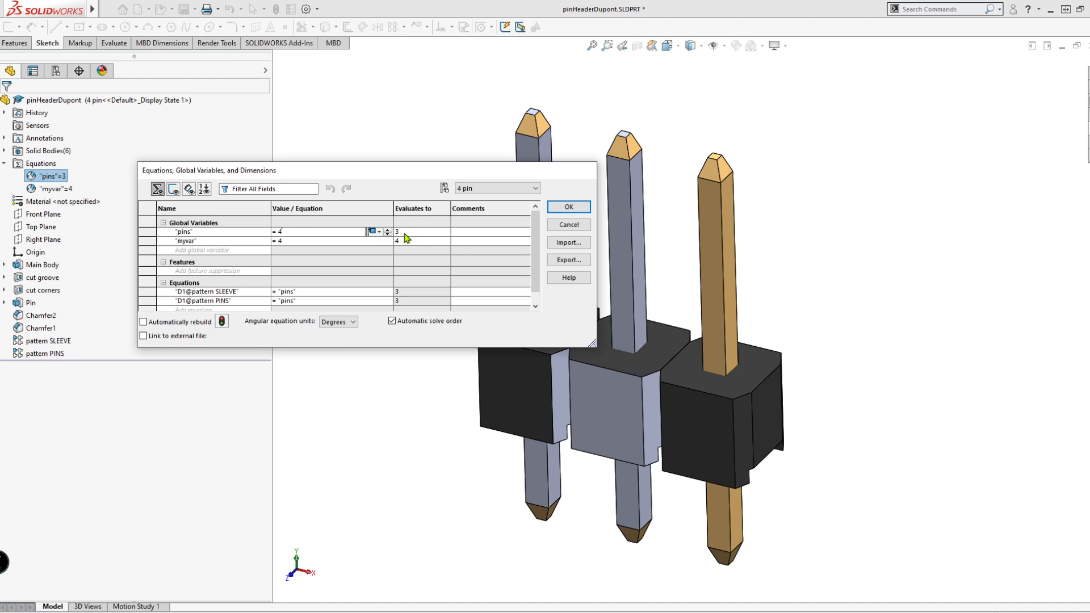
left_click(222, 323)
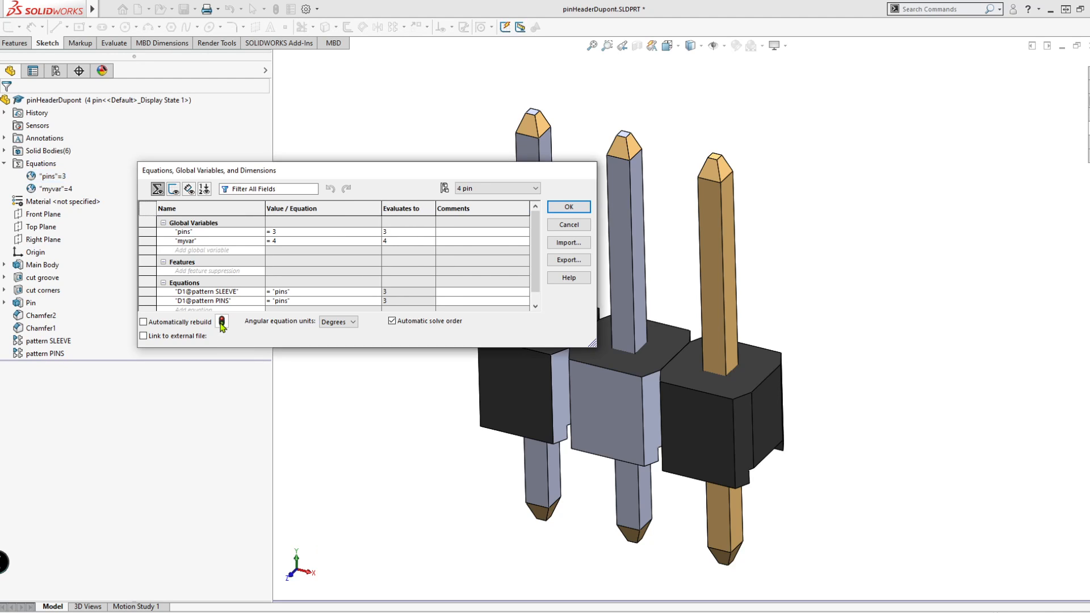
- Set the global variable "pins" to 4 for This Configuration only and apply the equations to the 4 pin header
left_click(292, 232)
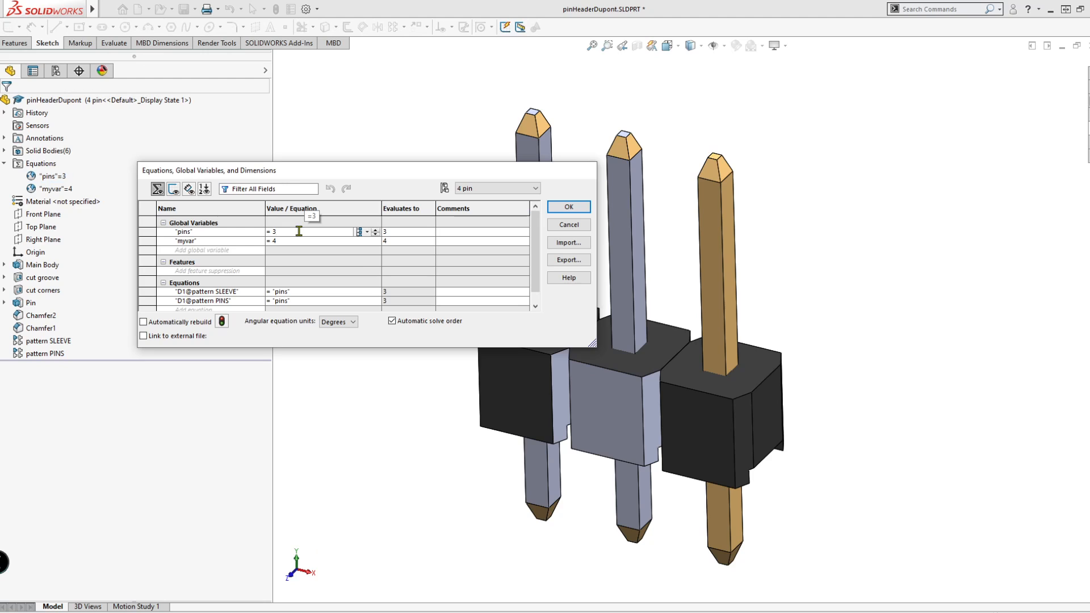
key("BackSpace")
type("4")
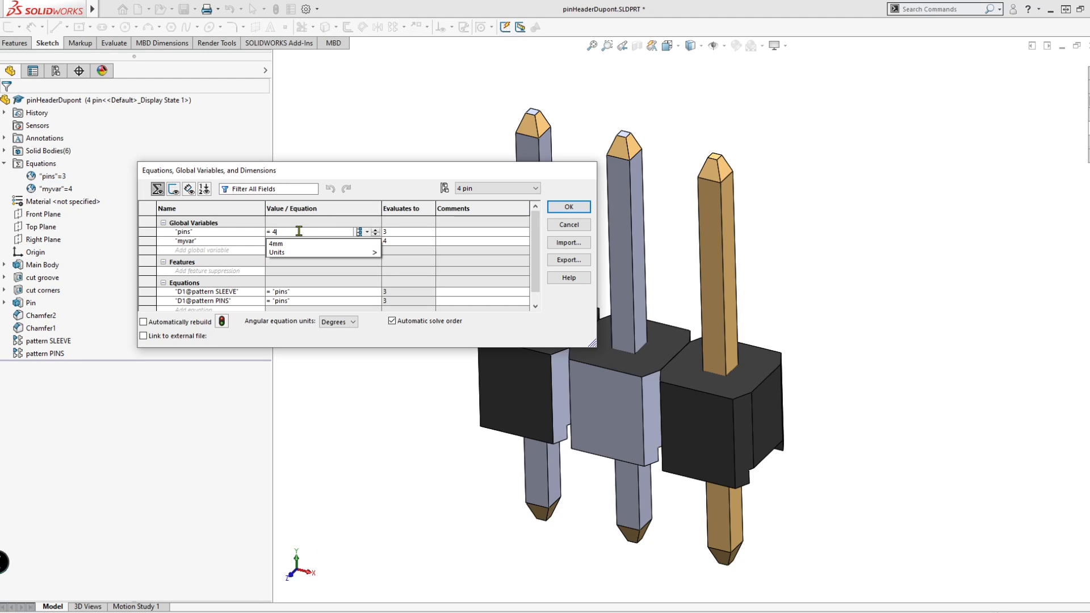
left_click(367, 232)
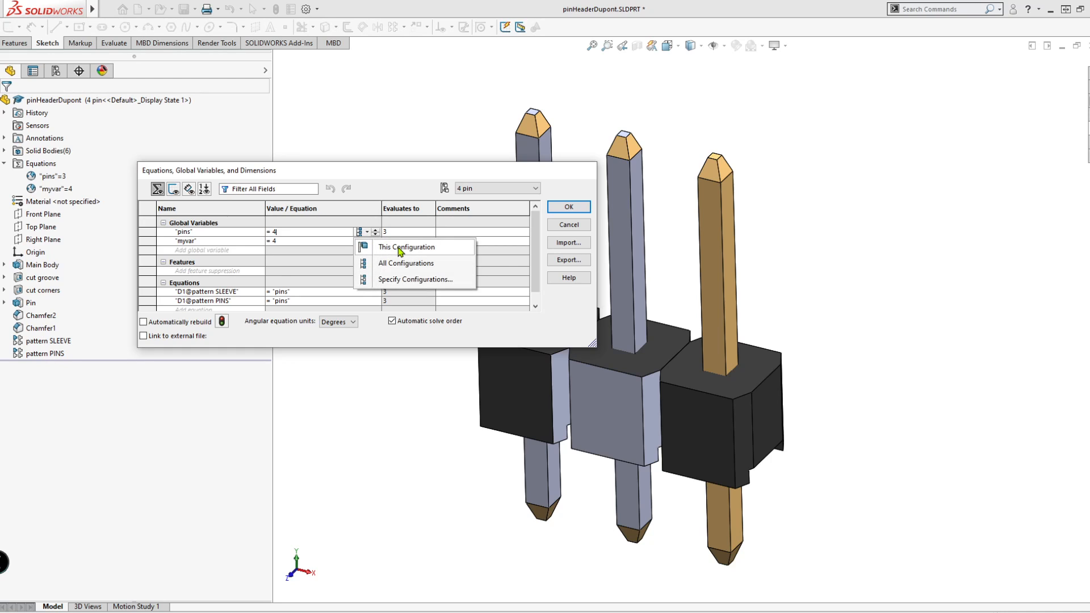
left_click(400, 248)
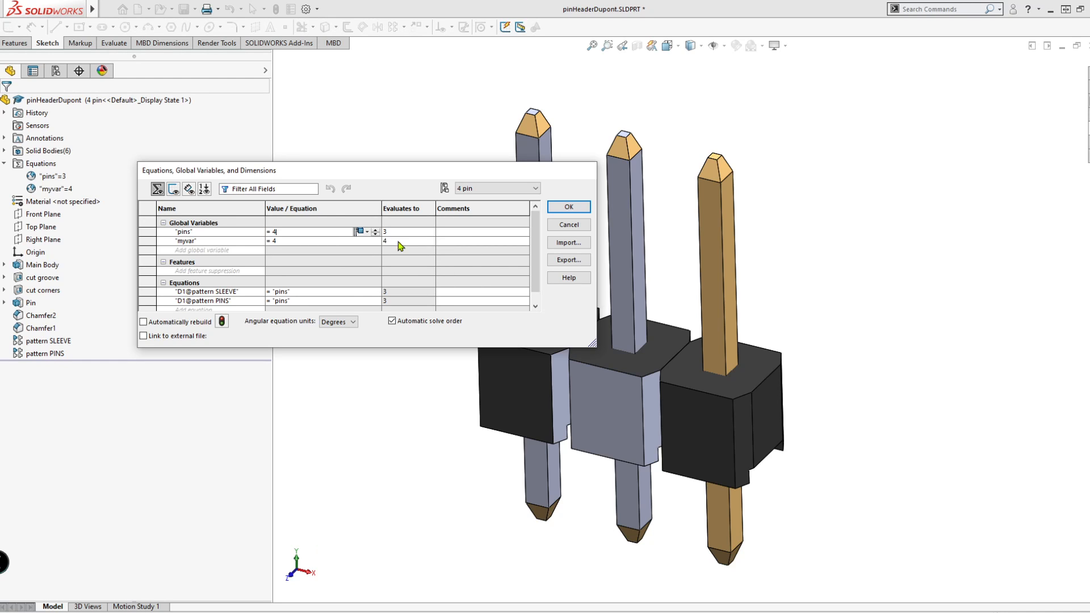
left_click(567, 208)
scroll(707, 281, "up", 3)
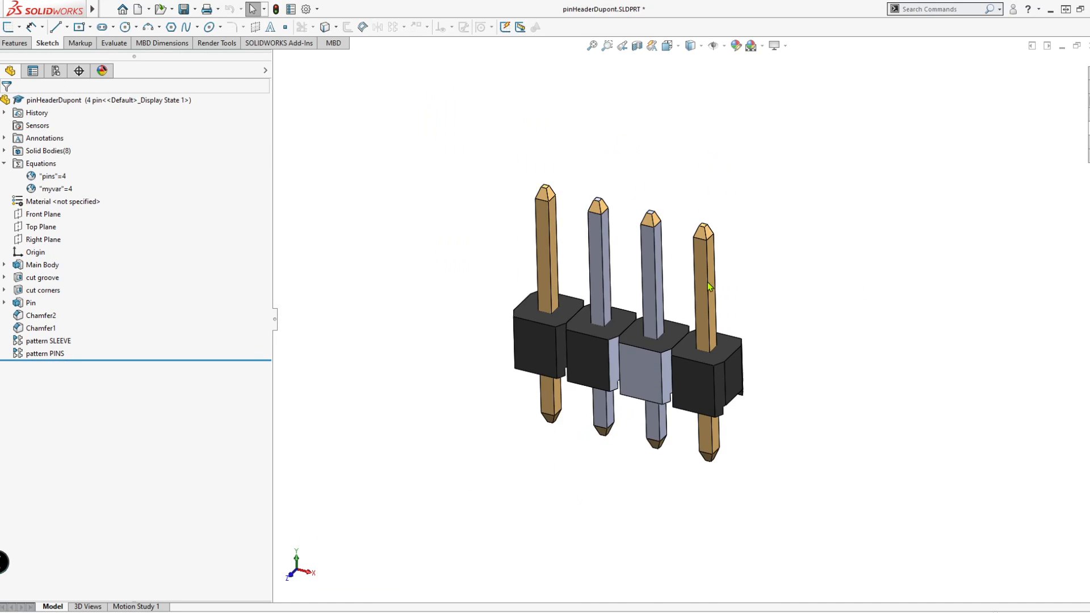
scroll(656, 285, "down", 2)
scroll(688, 292, "down", 2)
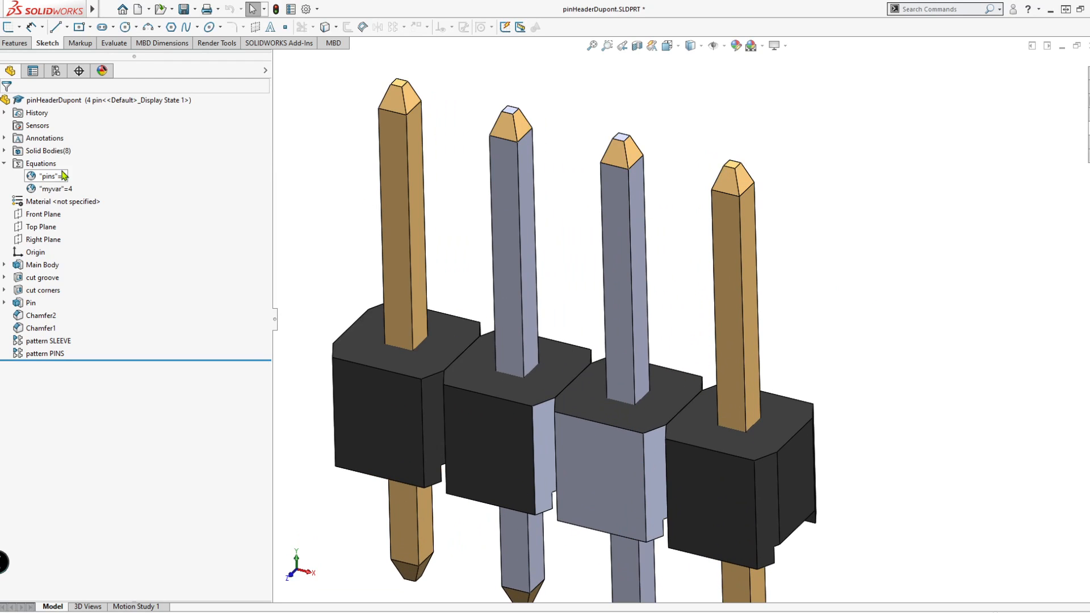
- Activate the 3pin configuration, inspect its header, and return to the part's feature tree
left_click(56, 70)
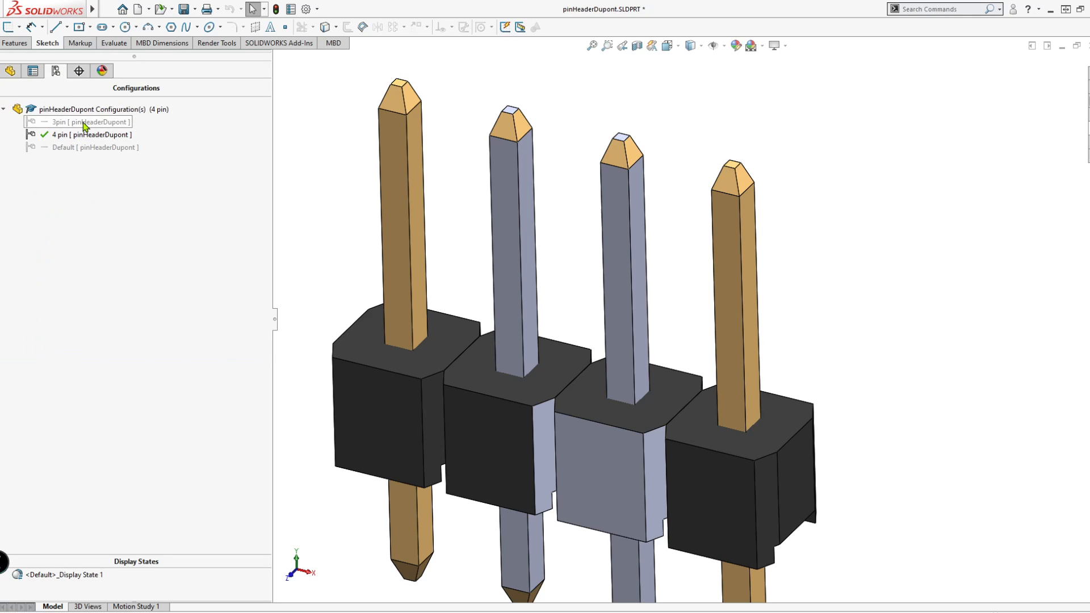
right_click(84, 126)
left_click(113, 127)
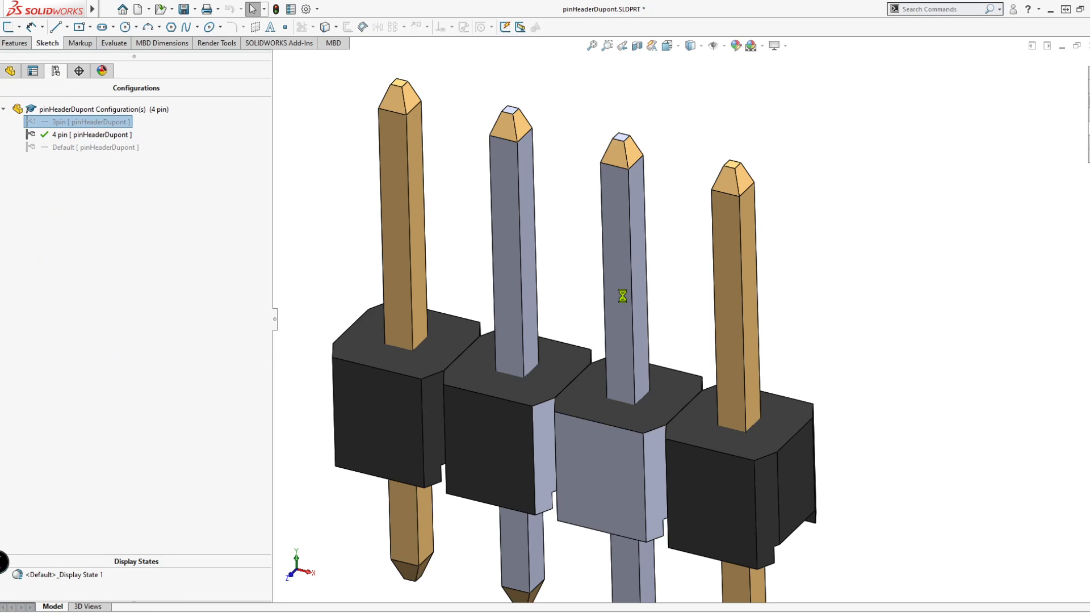
scroll(860, 314, "up", 5)
scroll(671, 347, "down", 3)
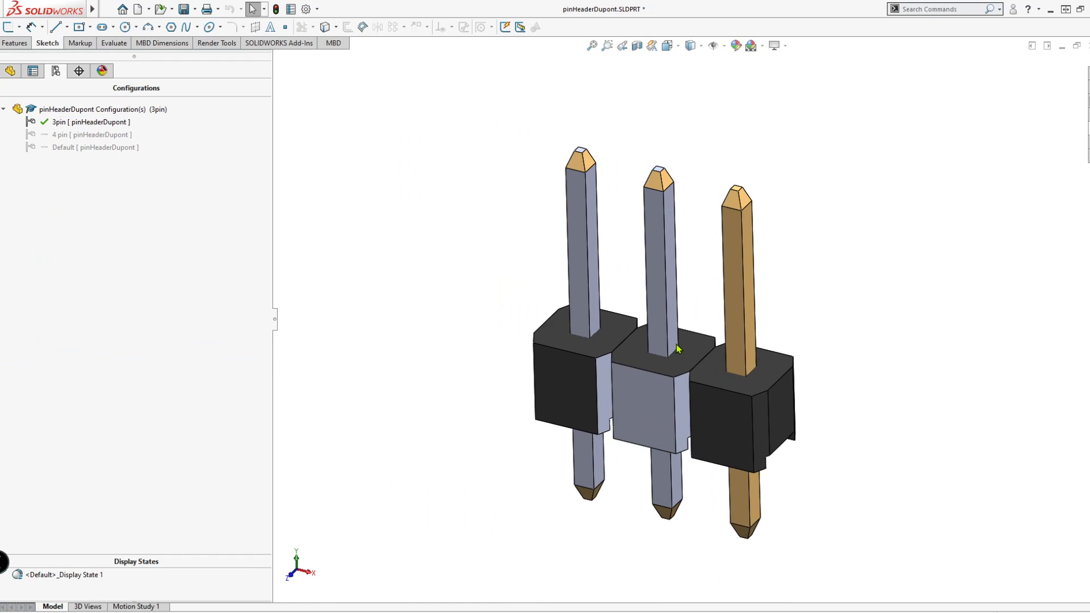
scroll(786, 326, "down", 3)
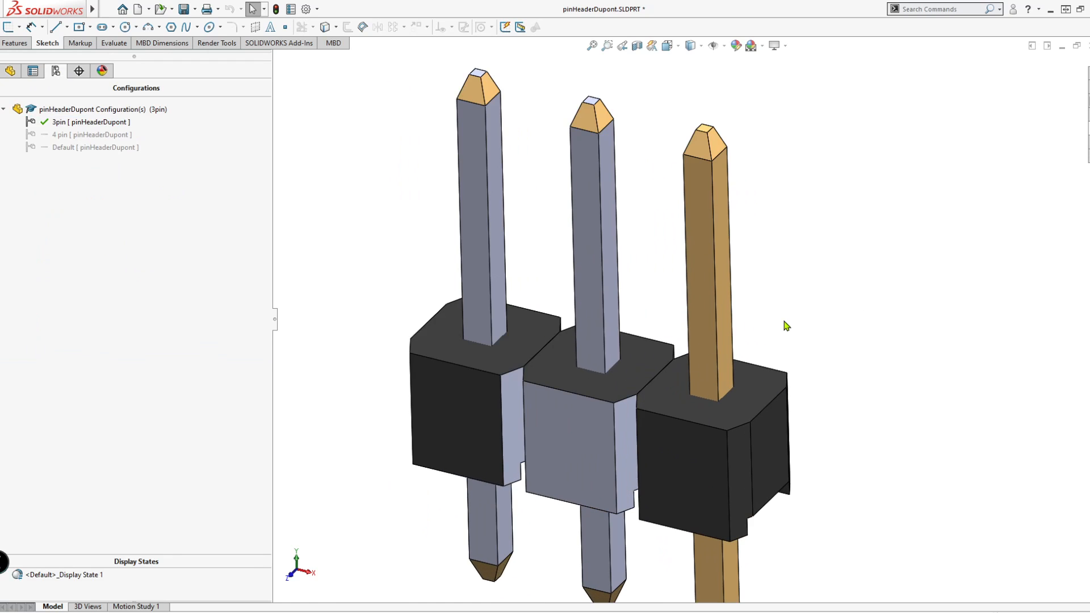
left_click(10, 70)
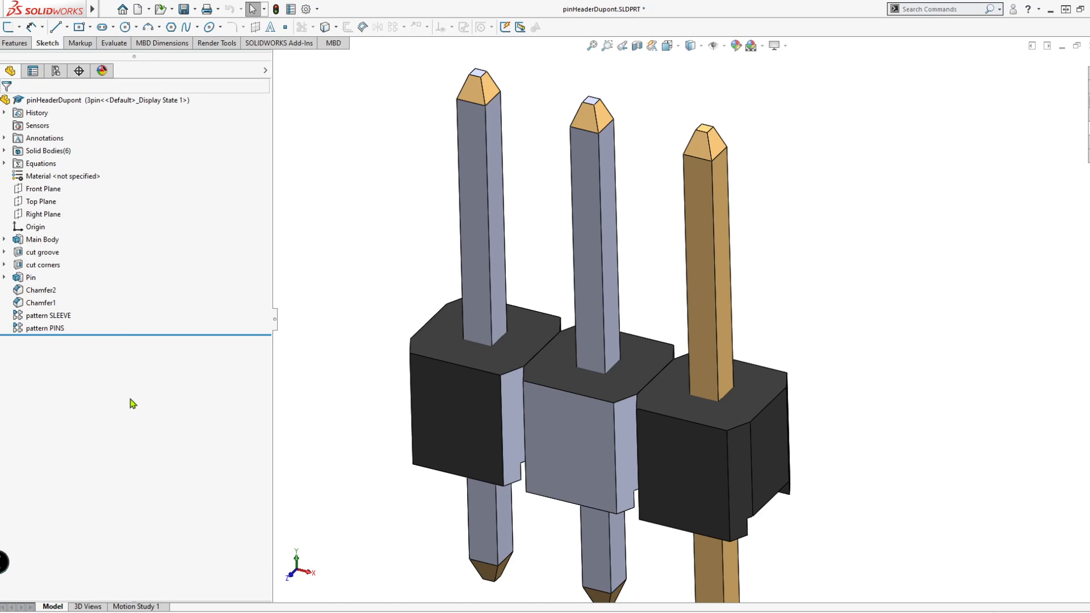